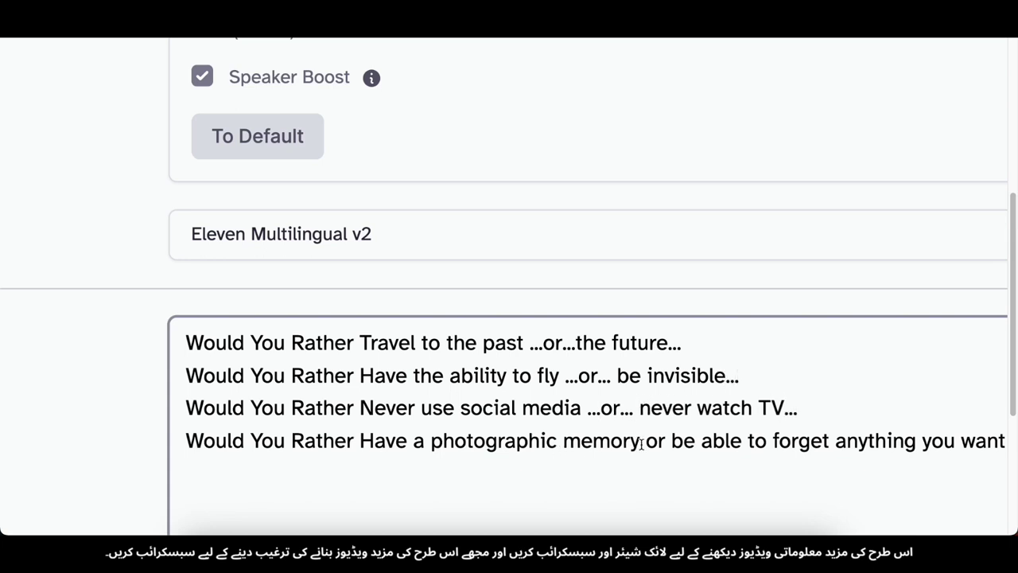
Step: Set the "or" in the photographic memory line off with ellipses on both sides and generate the speech audio
{"action": "left_click", "coordinate": [647, 442]}
{"action": "type", "text": "...or"}
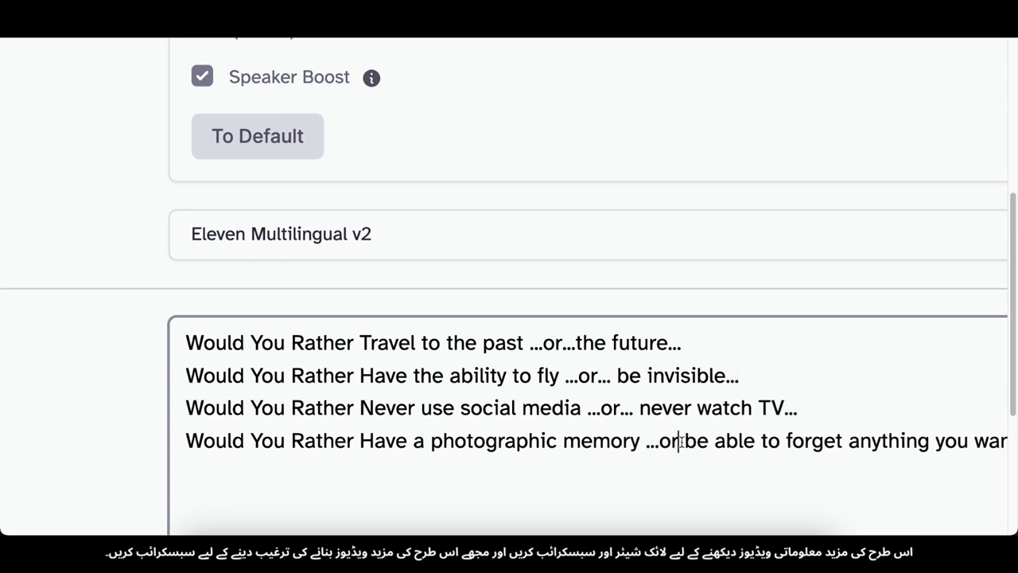
{"action": "type", "text": "..."}
{"action": "scroll", "coordinate": [714, 438], "scroll_direction": "right", "scroll_amount": 4}
{"action": "scroll", "coordinate": [720, 434], "scroll_direction": "down", "scroll_amount": 1}
{"action": "left_click", "coordinate": [546, 353]}
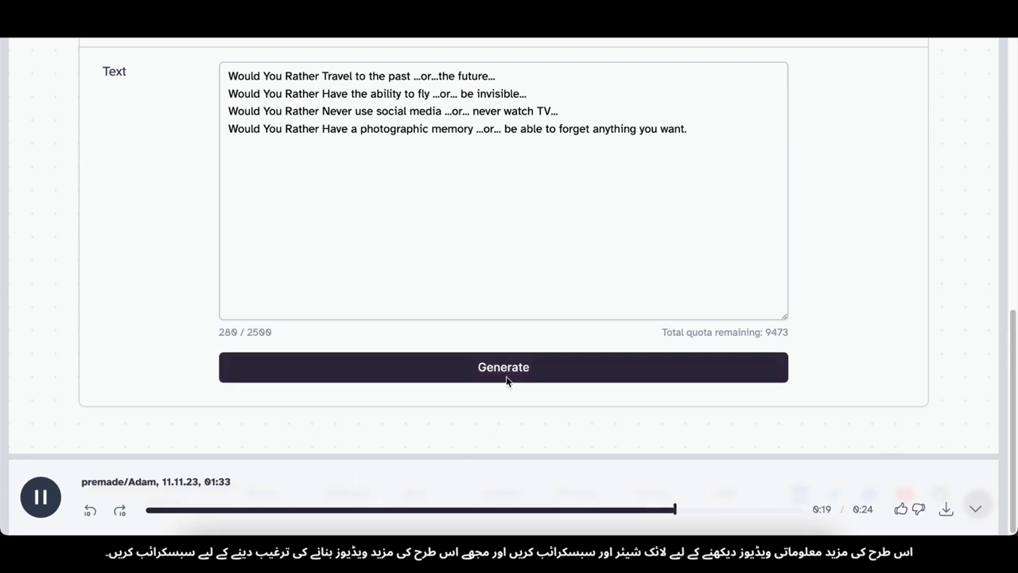
{"action": "scroll", "coordinate": [445, 149], "scroll_direction": "up", "scroll_amount": 1}
{"action": "scroll", "coordinate": [445, 148], "scroll_direction": "up", "scroll_amount": 5}
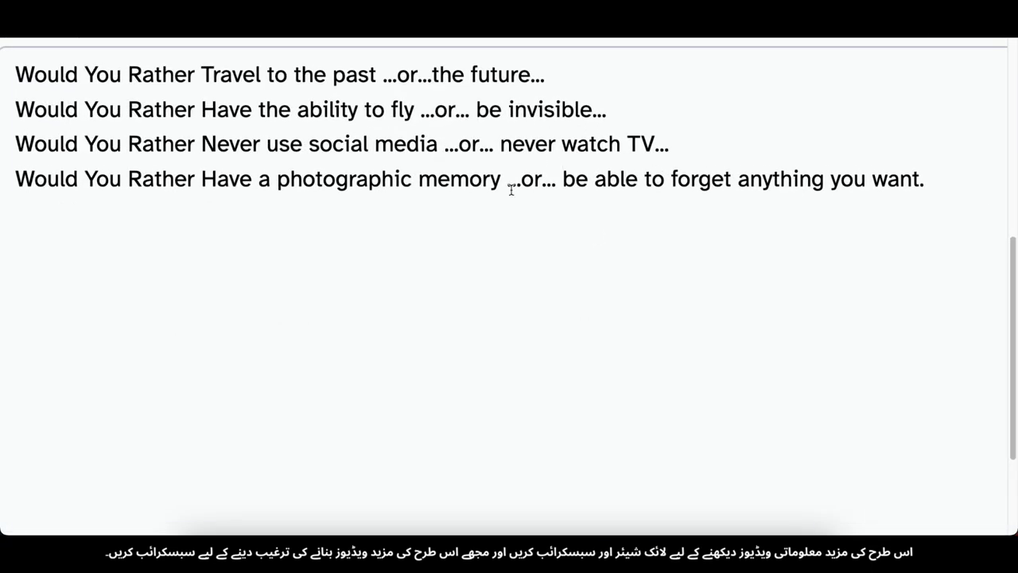
{"action": "scroll", "coordinate": [451, 236], "scroll_direction": "down", "scroll_amount": 1}
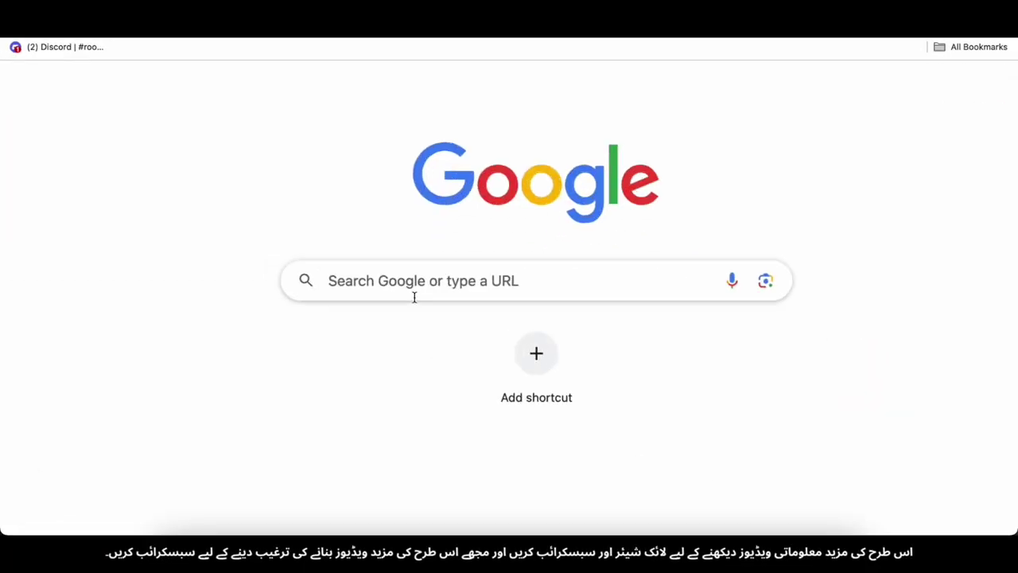
Step: Search Google for "canva" and open the Canva website from the results
{"action": "left_click", "coordinate": [414, 290]}
{"action": "type", "text": "ca"}
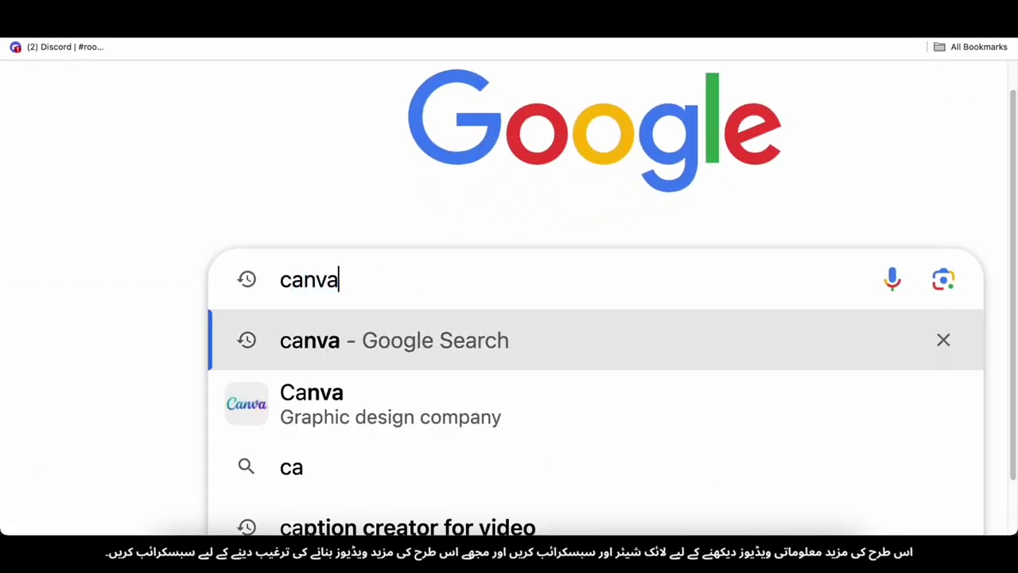
{"action": "type", "text": "nva"}
{"action": "key", "text": "Return"}
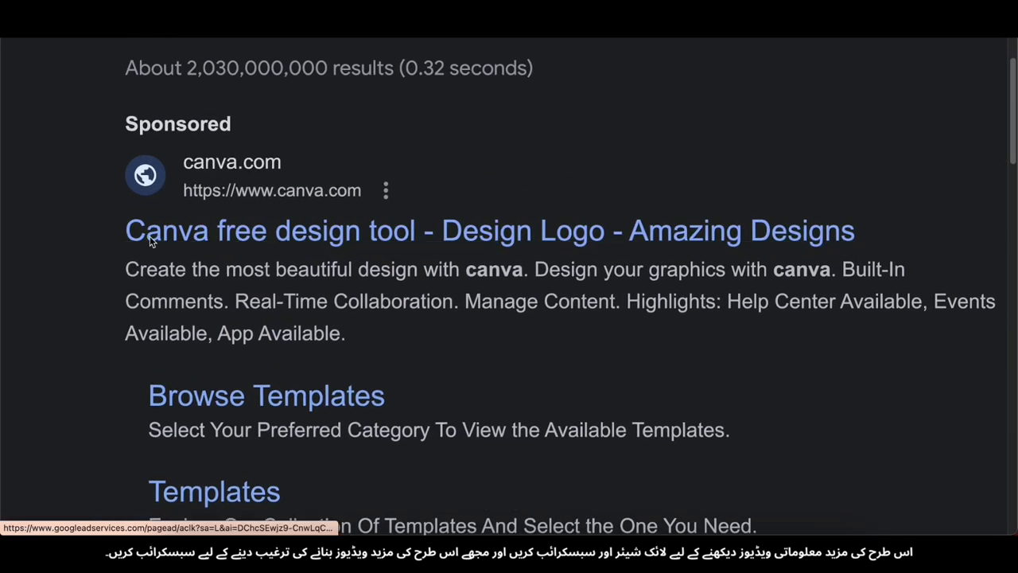
{"action": "left_click", "coordinate": [248, 285]}
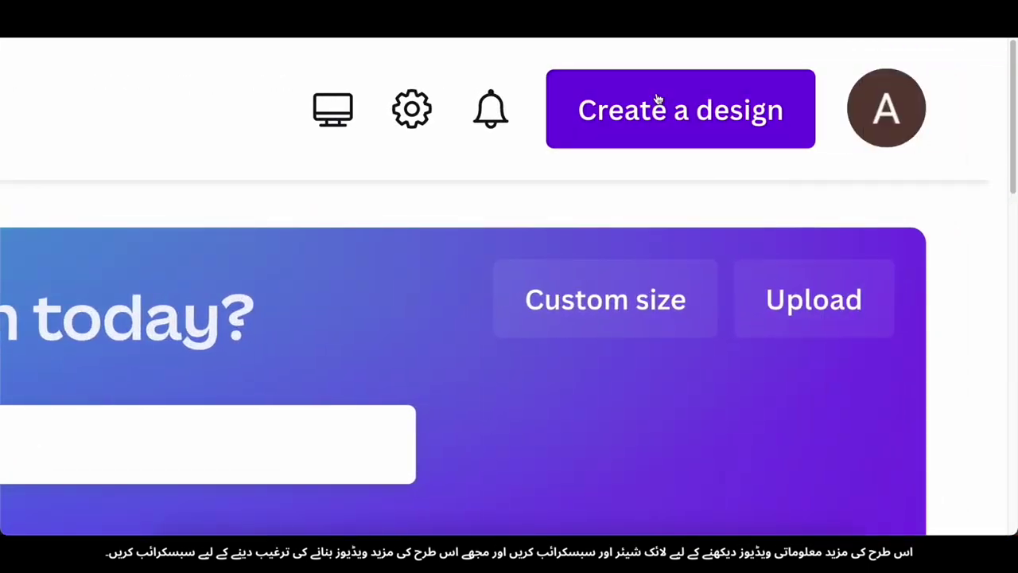
Step: Create a blank Mobile Video design and view the uploaded images
{"action": "left_click", "coordinate": [896, 72]}
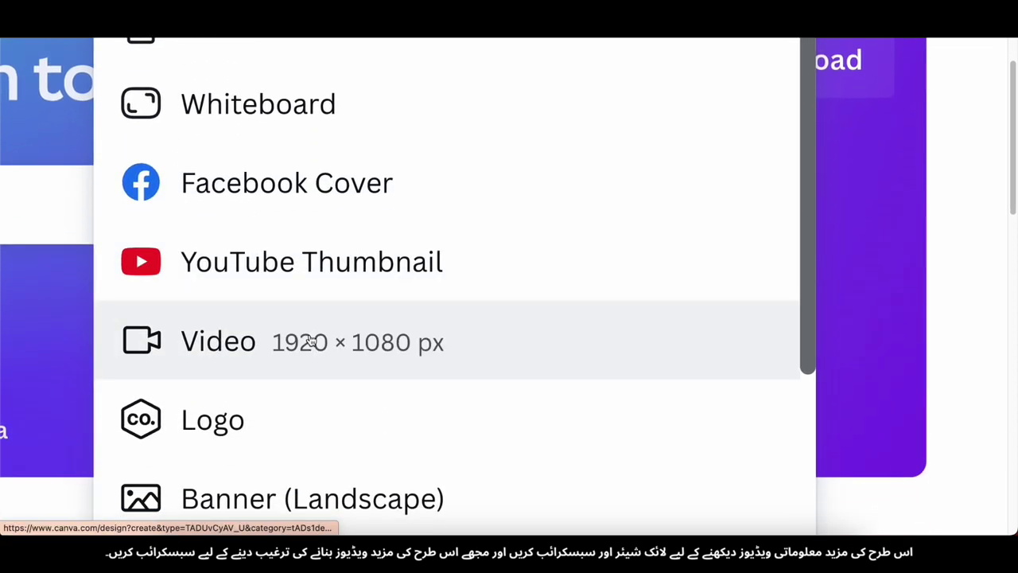
{"action": "scroll", "coordinate": [310, 341], "scroll_direction": "down", "scroll_amount": 3}
{"action": "left_click", "coordinate": [267, 320]}
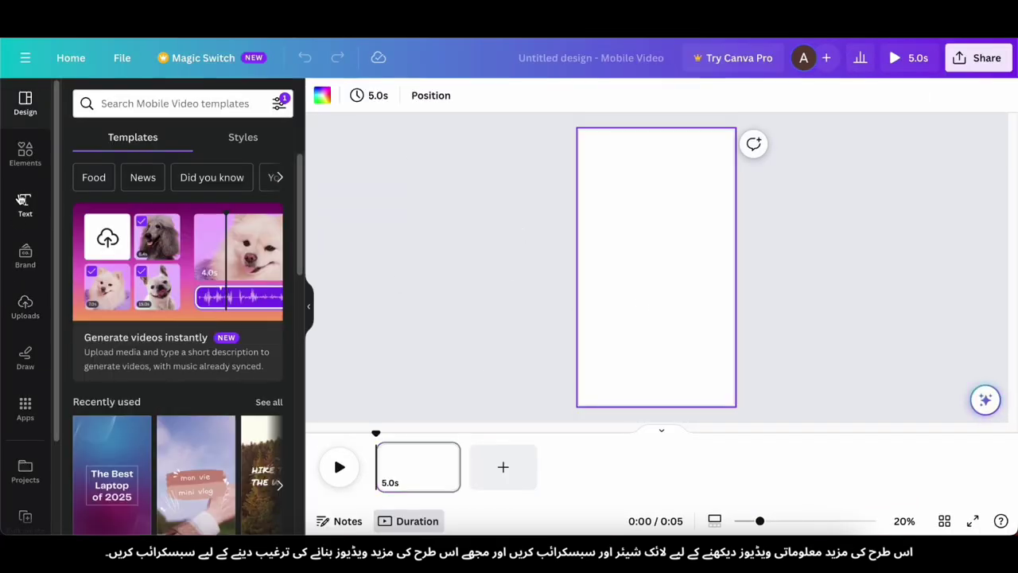
{"action": "left_click", "coordinate": [25, 307]}
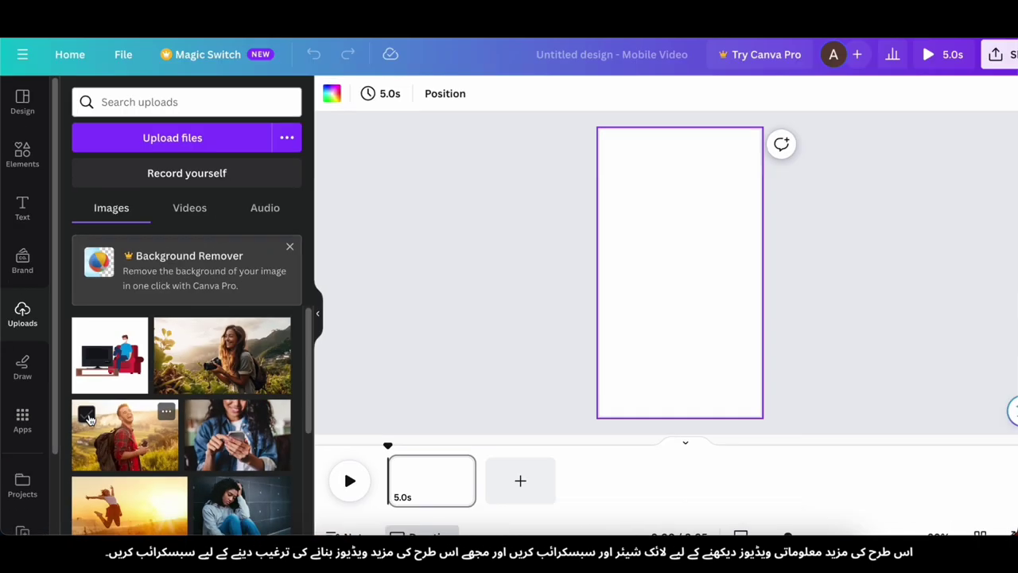
{"action": "scroll", "coordinate": [119, 422], "scroll_direction": "down", "scroll_amount": 4}
{"action": "left_click", "coordinate": [363, 367]}
Step: Add a square shape, stretch it over the page's upper half and place a copy over the lower half
{"action": "left_click", "coordinate": [25, 154]}
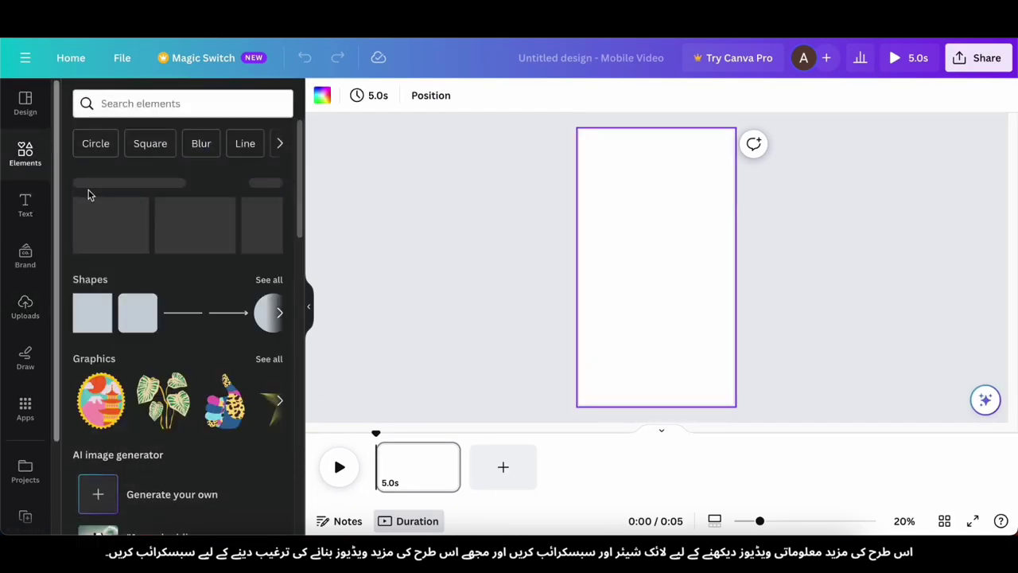
{"action": "left_click", "coordinate": [94, 317]}
{"action": "left_click_drag", "start_coordinate": [650, 276], "coordinate": [709, 275]}
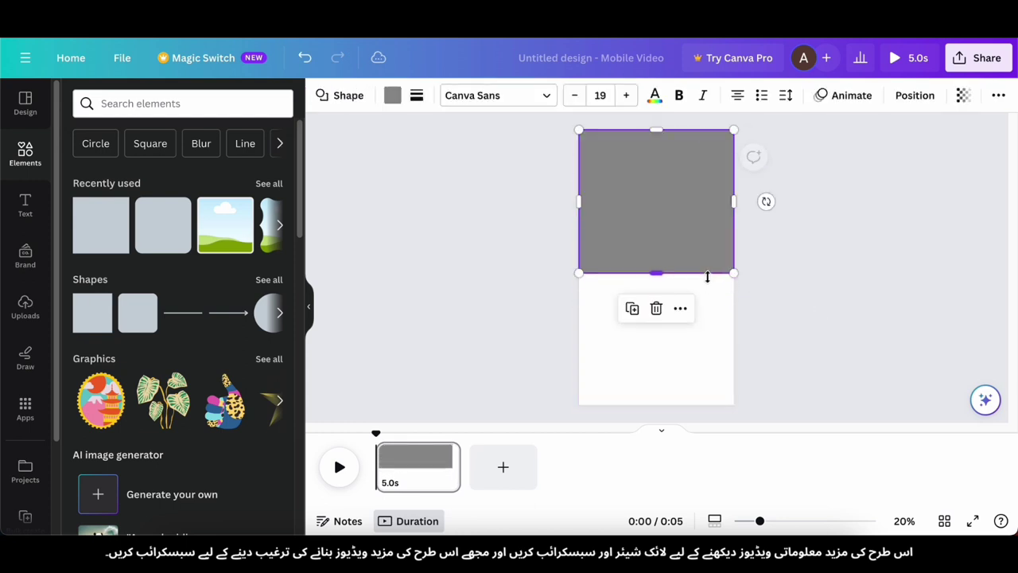
{"action": "left_click_drag", "start_coordinate": [674, 237], "coordinate": [670, 380], "text": "alt"}
{"action": "left_click_drag", "start_coordinate": [706, 305], "coordinate": [706, 297]}
{"action": "left_click_drag", "start_coordinate": [658, 267], "coordinate": [661, 276]}
Step: Replace the upper shape with a copy of the lower one so two equal halves cover the page
{"action": "left_click", "coordinate": [704, 241]}
{"action": "key", "text": "Delete"}
{"action": "left_click", "coordinate": [690, 320]}
{"action": "left_click_drag", "start_coordinate": [690, 321], "coordinate": [689, 176], "text": "alt"}
{"action": "left_click_drag", "start_coordinate": [689, 341], "coordinate": [688, 333]}
{"action": "left_click", "coordinate": [788, 329]}
Step: Color the lower shape dark blue and the upper shape red
{"action": "left_click", "coordinate": [690, 334]}
{"action": "left_click", "coordinate": [392, 96]}
{"action": "scroll", "coordinate": [268, 425], "scroll_direction": "down", "scroll_amount": 3}
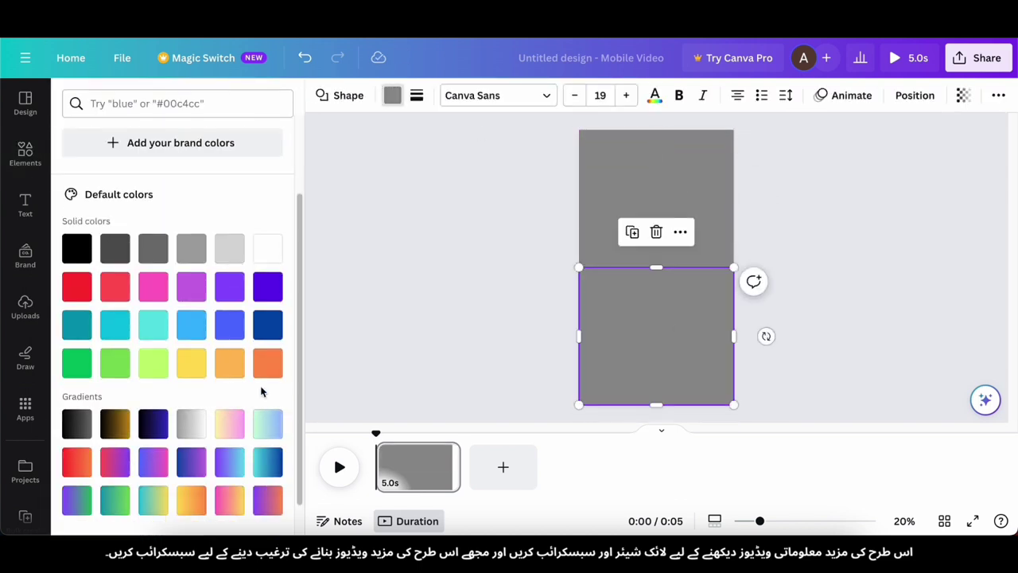
{"action": "left_click", "coordinate": [267, 339]}
{"action": "left_click", "coordinate": [716, 198]}
{"action": "left_click", "coordinate": [76, 301]}
{"action": "left_click", "coordinate": [766, 311]}
Step: Add a heading text box over the middle of the page and make its text white
{"action": "left_click", "coordinate": [25, 205]}
{"action": "left_click", "coordinate": [152, 272]}
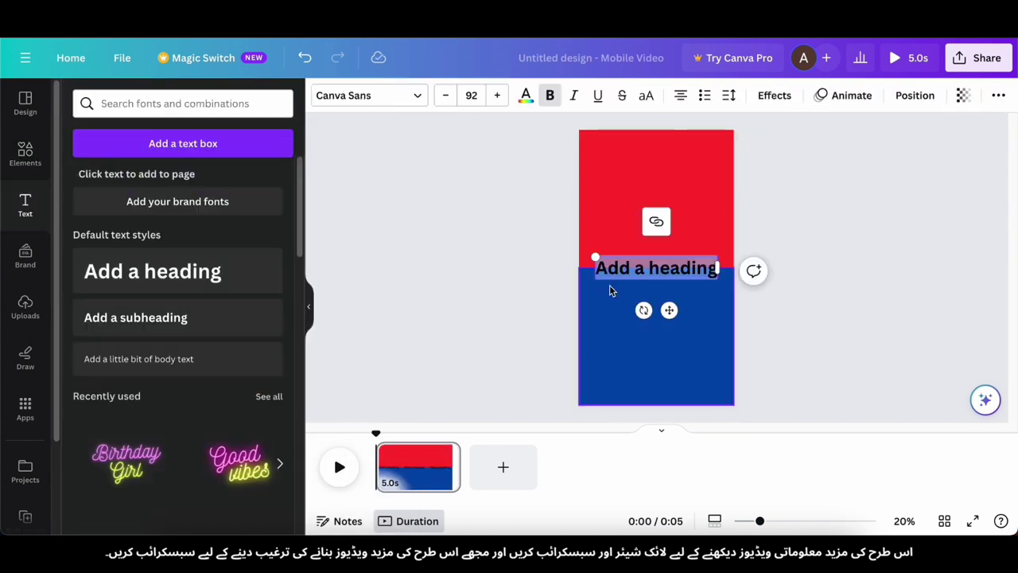
{"action": "left_click", "coordinate": [523, 95]}
{"action": "left_click", "coordinate": [266, 347]}
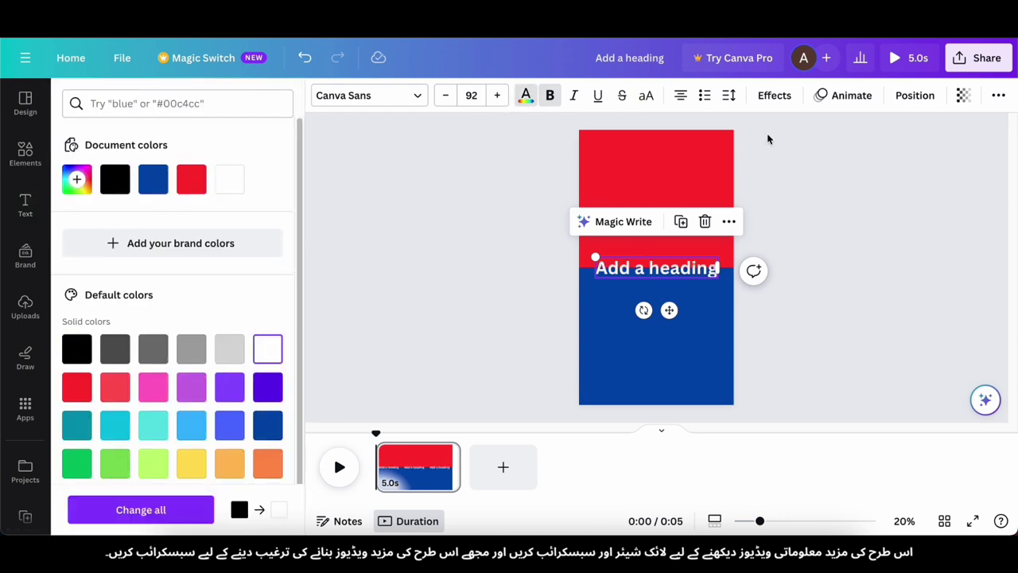
Step: Give the heading a black Outline effect and change its font to Helvetica World
{"action": "left_click", "coordinate": [774, 95]}
{"action": "left_click", "coordinate": [246, 270]}
{"action": "left_click", "coordinate": [266, 383]}
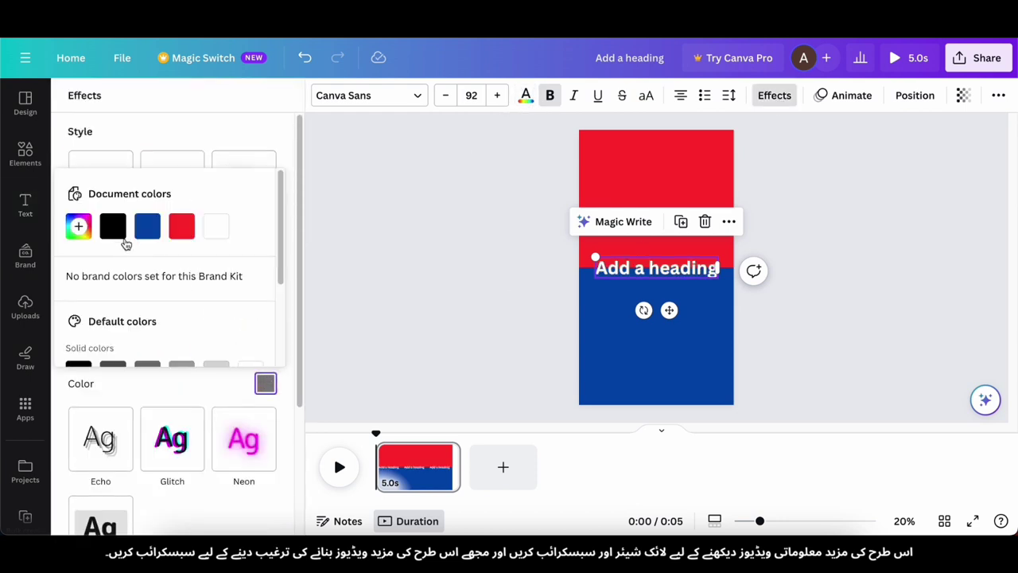
{"action": "left_click", "coordinate": [369, 94]}
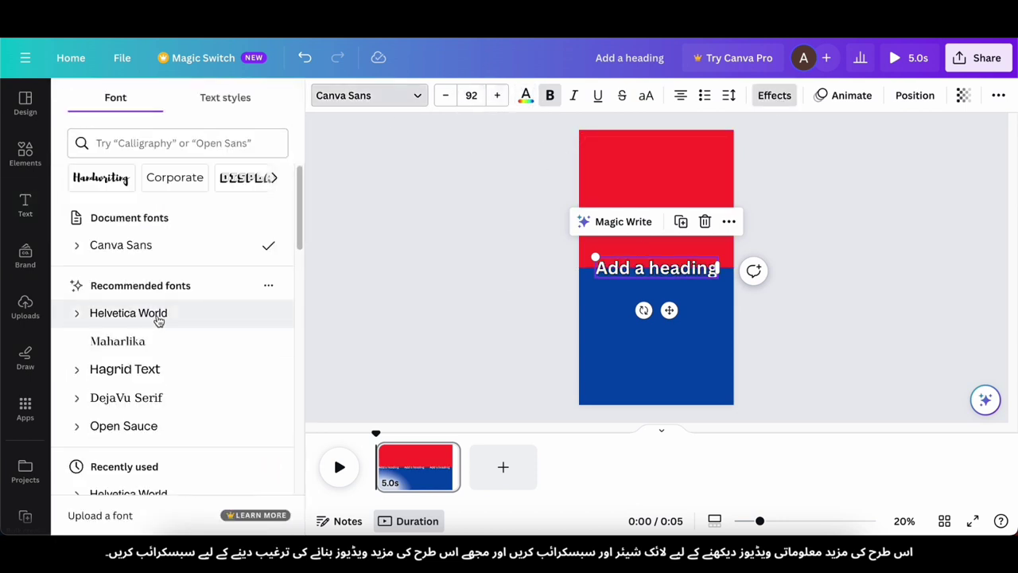
{"action": "left_click", "coordinate": [159, 313]}
Step: Change the heading text to "OR" and position it centered on the border between the red and blue halves
{"action": "double_click", "coordinate": [638, 271]}
{"action": "type", "text": "O"}
{"action": "left_click", "coordinate": [720, 333]}
{"action": "left_click", "coordinate": [660, 271]}
{"action": "scroll", "coordinate": [662, 273], "scroll_direction": "up", "scroll_amount": 5}
{"action": "mouse_move", "coordinate": [663, 276]}
{"action": "left_mouse_down"}
{"action": "mouse_move", "coordinate": [641, 270]}
{"action": "mouse_move", "coordinate": [664, 273]}
{"action": "left_mouse_up"}
{"action": "left_click", "coordinate": [629, 308]}
{"action": "scroll", "coordinate": [600, 315], "scroll_direction": "down", "scroll_amount": 5}
{"action": "left_click", "coordinate": [679, 411]}
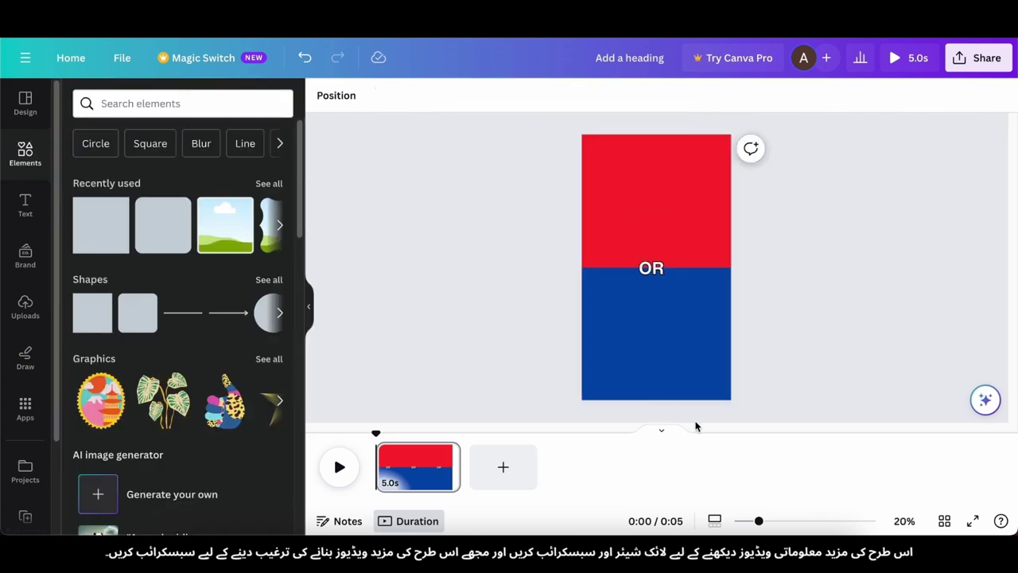
Step: Duplicate the OR text onto the red half and replace its wording with "Travel to the past" copied from the notes
{"action": "left_click", "coordinate": [740, 550]}
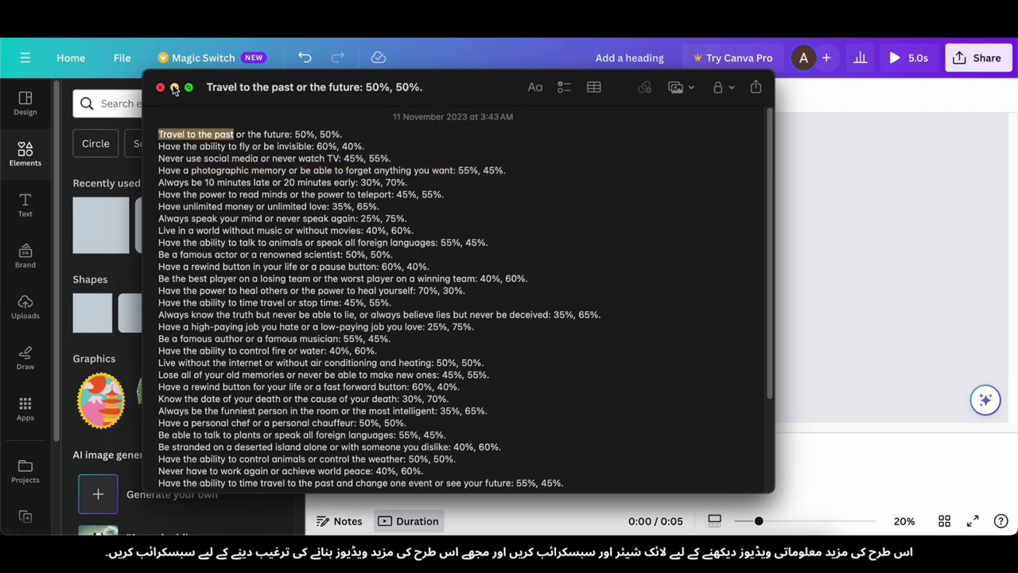
{"action": "left_click", "coordinate": [174, 87]}
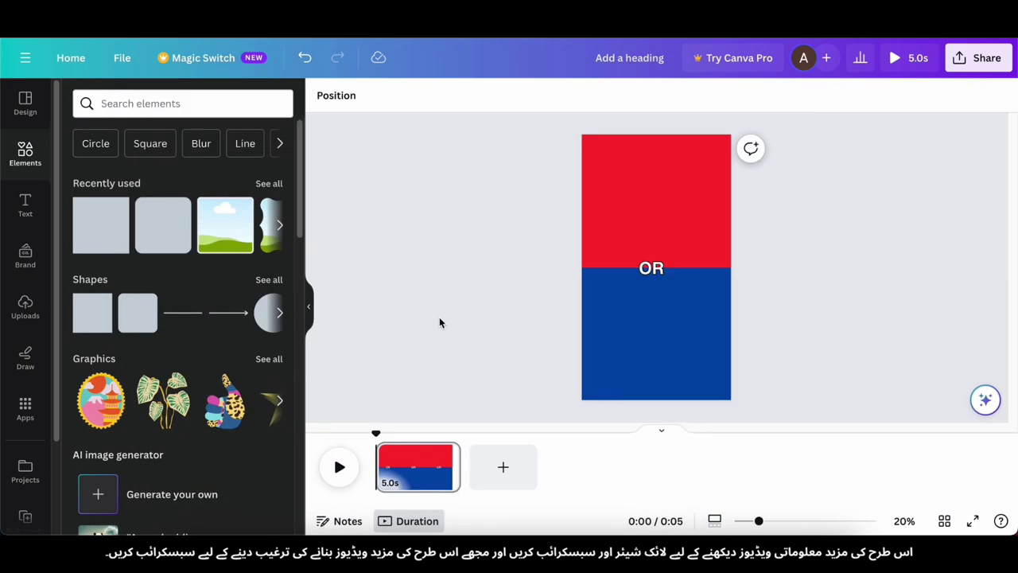
{"action": "left_click", "coordinate": [650, 272]}
{"action": "left_click", "coordinate": [676, 222]}
{"action": "left_click_drag", "start_coordinate": [655, 274], "coordinate": [647, 175]}
{"action": "double_click", "coordinate": [647, 175]}
{"action": "type", "text": "Travel to the past"}
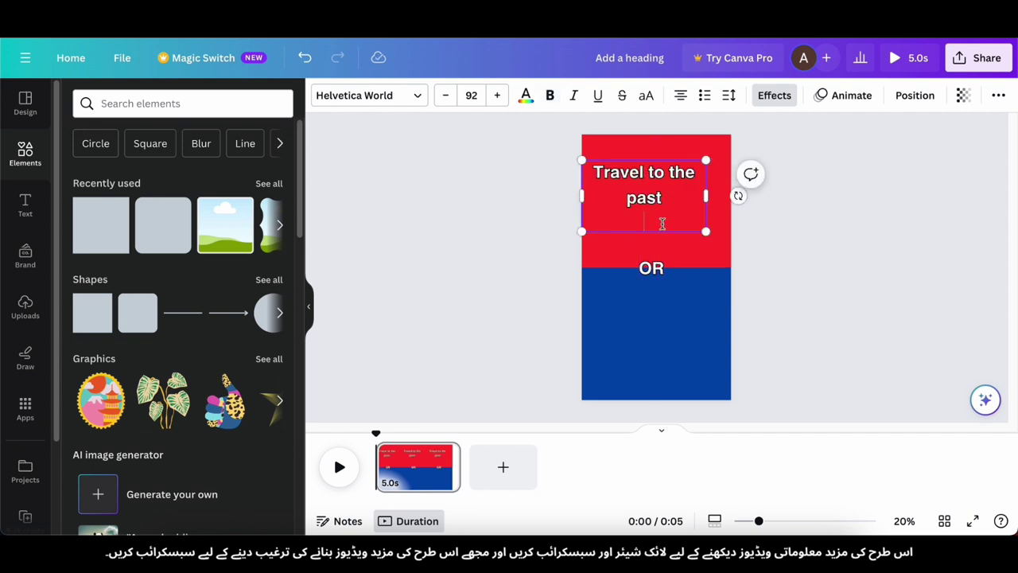
Step: Fit the "Travel to the past" caption on one line, scale it down slightly and move it near the page's upper edge
{"action": "left_click_drag", "start_coordinate": [706, 191], "coordinate": [730, 193]}
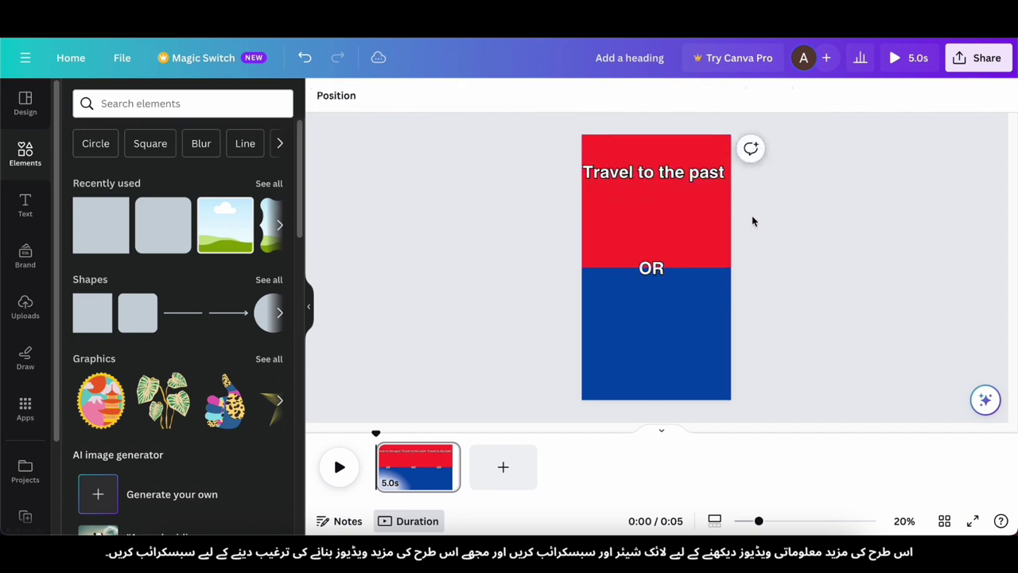
{"action": "left_click_drag", "start_coordinate": [582, 160], "coordinate": [609, 166]}
{"action": "left_click", "coordinate": [679, 195]}
{"action": "left_click_drag", "start_coordinate": [678, 177], "coordinate": [665, 150]}
{"action": "left_click", "coordinate": [786, 241]}
Step: Duplicate the caption onto the blue half below OR and replace its text with "The future" from the notes
{"action": "left_click", "coordinate": [659, 159]}
{"action": "key", "text": "ctrl+d"}
{"action": "left_click_drag", "start_coordinate": [668, 205], "coordinate": [661, 296]}
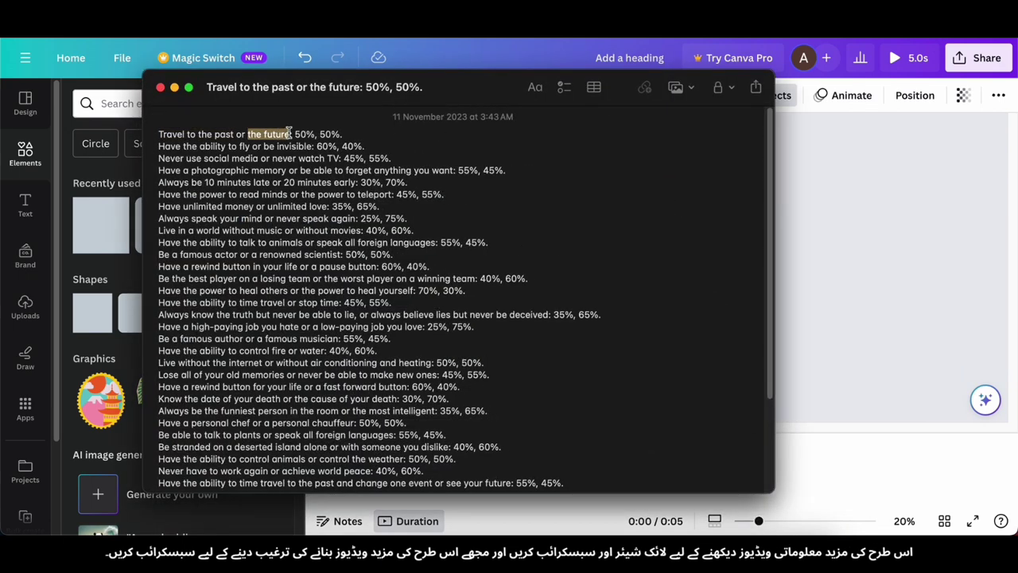
{"action": "left_click", "coordinate": [175, 87]}
{"action": "key", "text": "ctrl+a"}
{"action": "type", "text": "the future"}
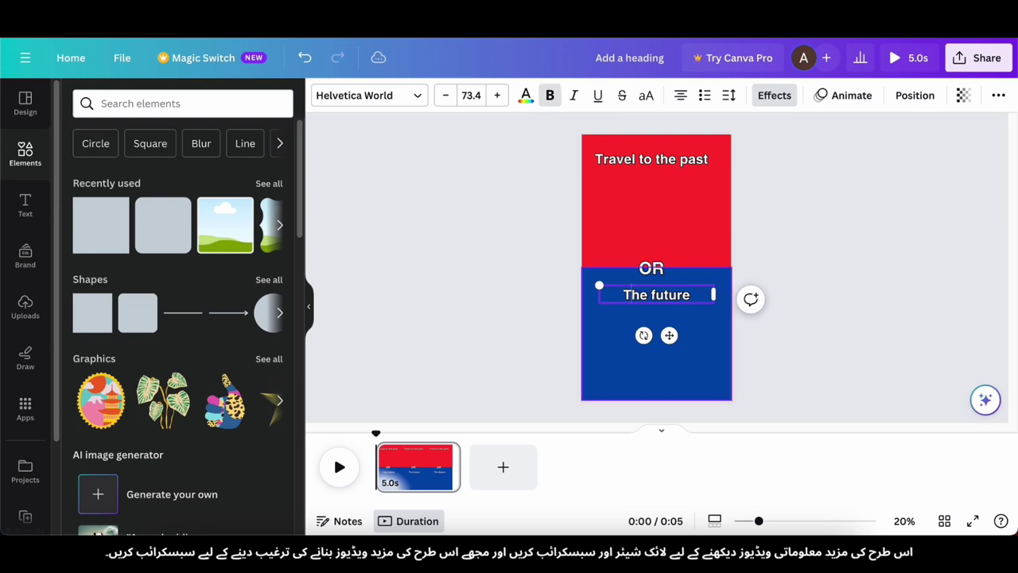
Step: Capitalize the blue caption as "The Future", narrow its text box to fit and center it below OR
{"action": "left_click", "coordinate": [813, 348]}
{"action": "left_click", "coordinate": [711, 295]}
{"action": "left_click_drag", "start_coordinate": [713, 295], "coordinate": [652, 292]}
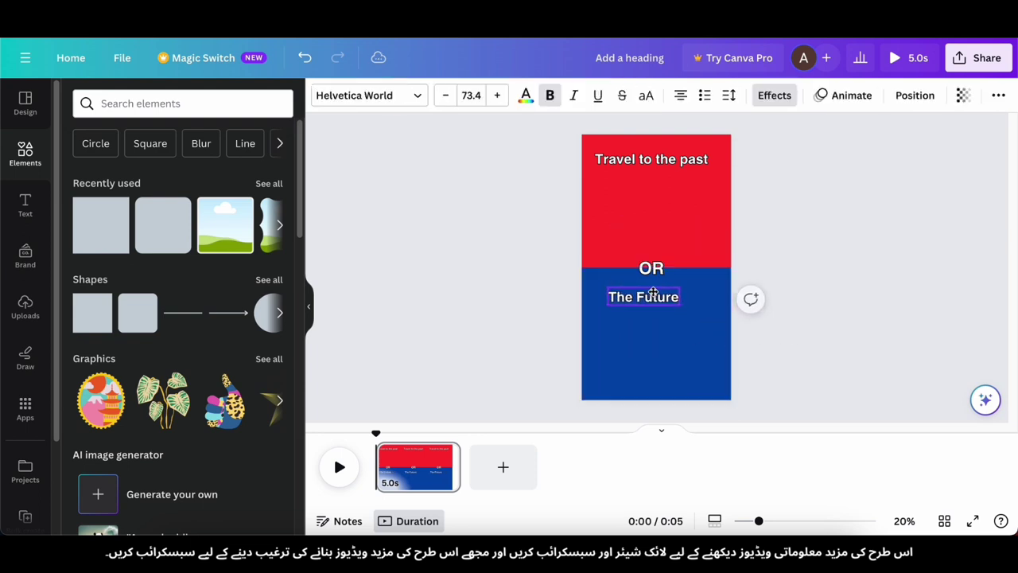
Step: Insert the uploaded photo of the laughing man with a backpack, enlarge it and place it on the red half
{"action": "left_click", "coordinate": [25, 306]}
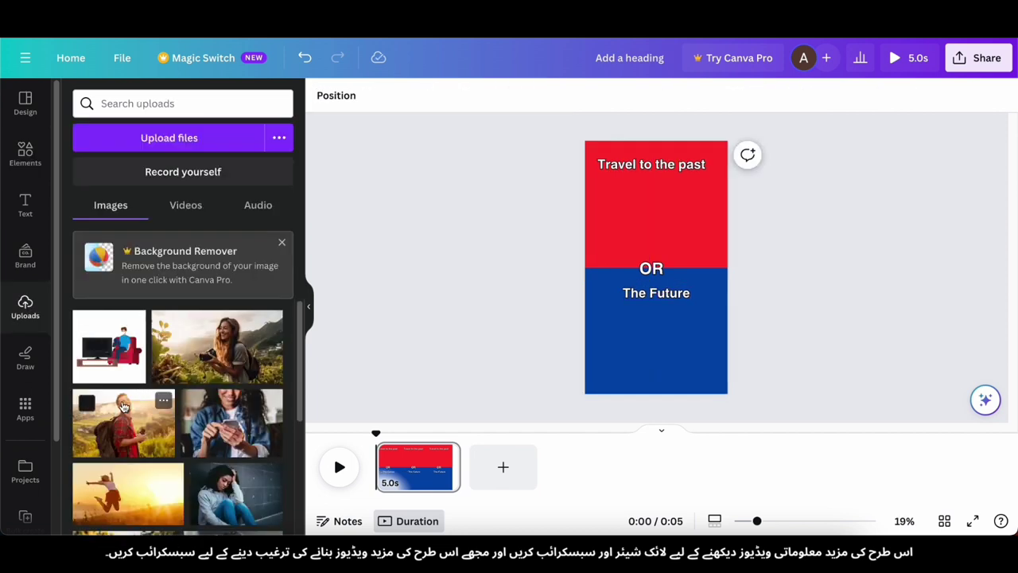
{"action": "left_click", "coordinate": [124, 406]}
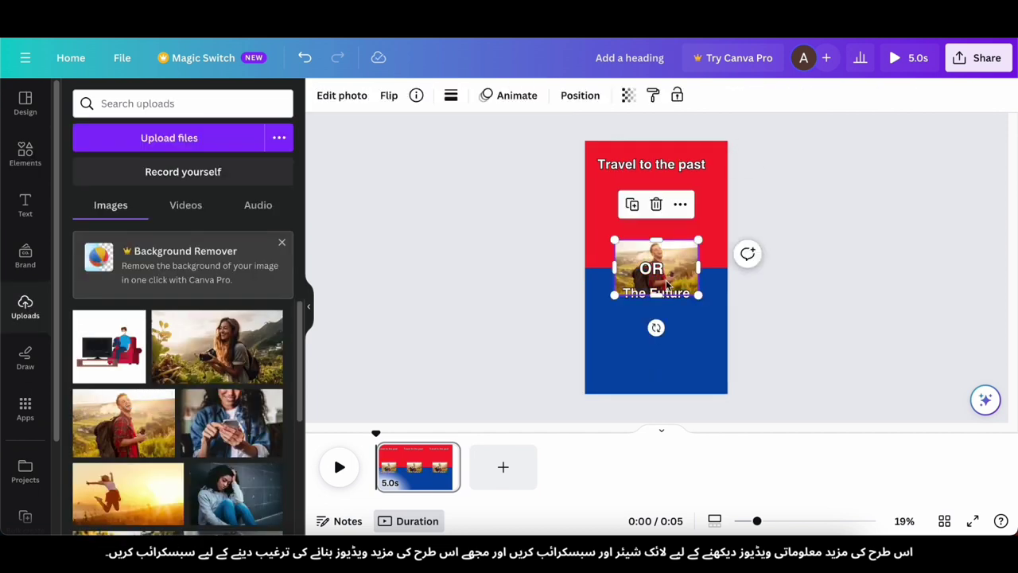
{"action": "left_click_drag", "start_coordinate": [658, 272], "coordinate": [656, 222]}
{"action": "left_click_drag", "start_coordinate": [701, 248], "coordinate": [731, 269]}
{"action": "left_click_drag", "start_coordinate": [666, 249], "coordinate": [652, 233]}
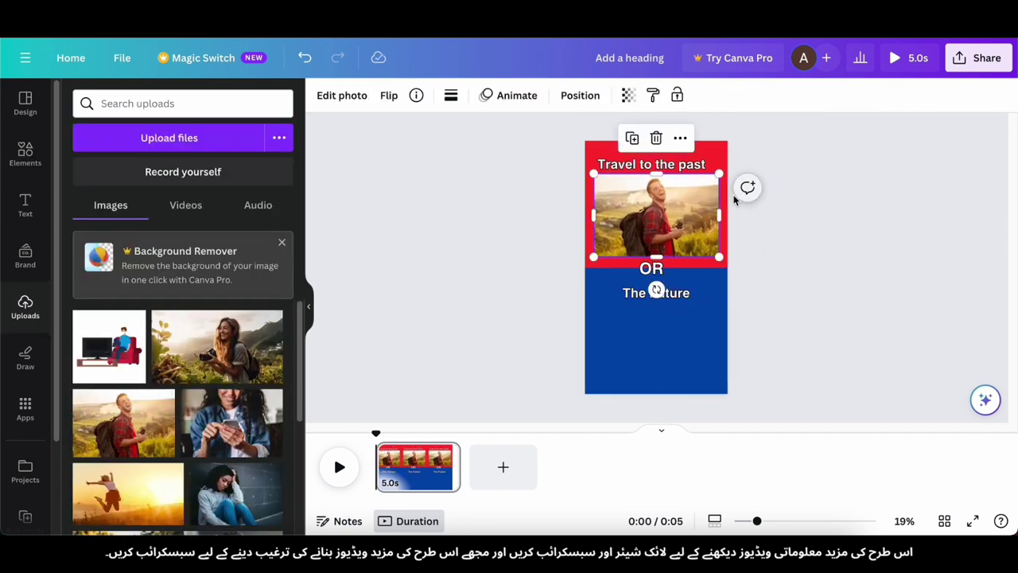
{"action": "left_click_drag", "start_coordinate": [718, 219], "coordinate": [668, 207]}
{"action": "scroll", "coordinate": [686, 162], "scroll_direction": "up", "scroll_amount": 5}
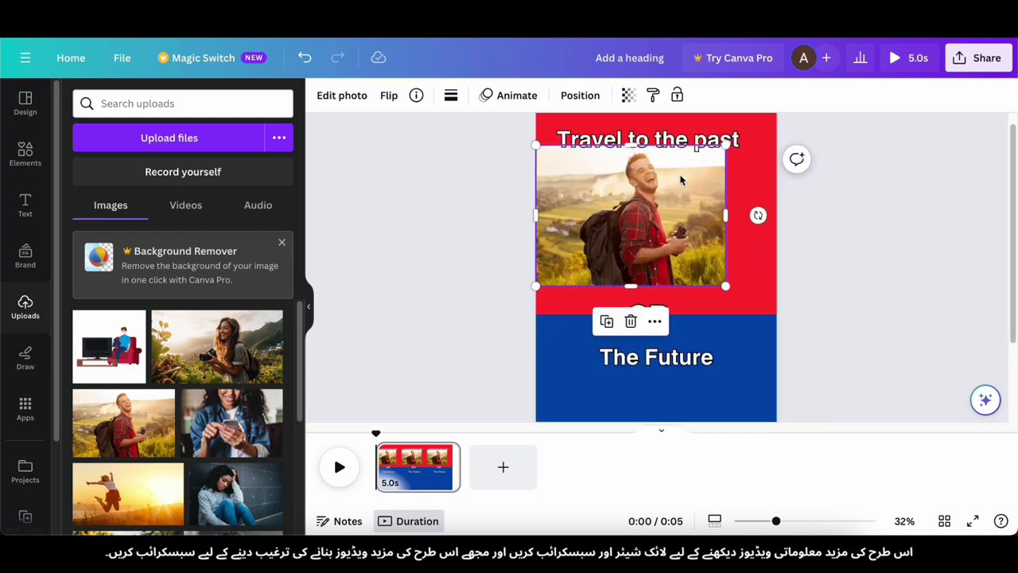
Step: Move the "Travel to the past" caption higher and bring "The Future" slightly closer to OR
{"action": "left_click_drag", "start_coordinate": [672, 159], "coordinate": [691, 143]}
{"action": "left_click", "coordinate": [751, 213]}
{"action": "left_click", "coordinate": [804, 170]}
{"action": "left_click", "coordinate": [711, 142]}
{"action": "scroll", "coordinate": [681, 293], "scroll_direction": "down", "scroll_amount": 2}
{"action": "left_click_drag", "start_coordinate": [674, 297], "coordinate": [669, 277]}
{"action": "scroll", "coordinate": [670, 271], "scroll_direction": "up", "scroll_amount": 2}
Step: Reposition and enlarge the man's photo to fill the red half between the caption and OR
{"action": "left_click_drag", "start_coordinate": [681, 204], "coordinate": [688, 203]}
{"action": "left_click_drag", "start_coordinate": [543, 224], "coordinate": [548, 225]}
{"action": "left_click_drag", "start_coordinate": [694, 244], "coordinate": [691, 243]}
{"action": "left_click_drag", "start_coordinate": [727, 293], "coordinate": [739, 302]}
{"action": "left_click_drag", "start_coordinate": [739, 223], "coordinate": [767, 223]}
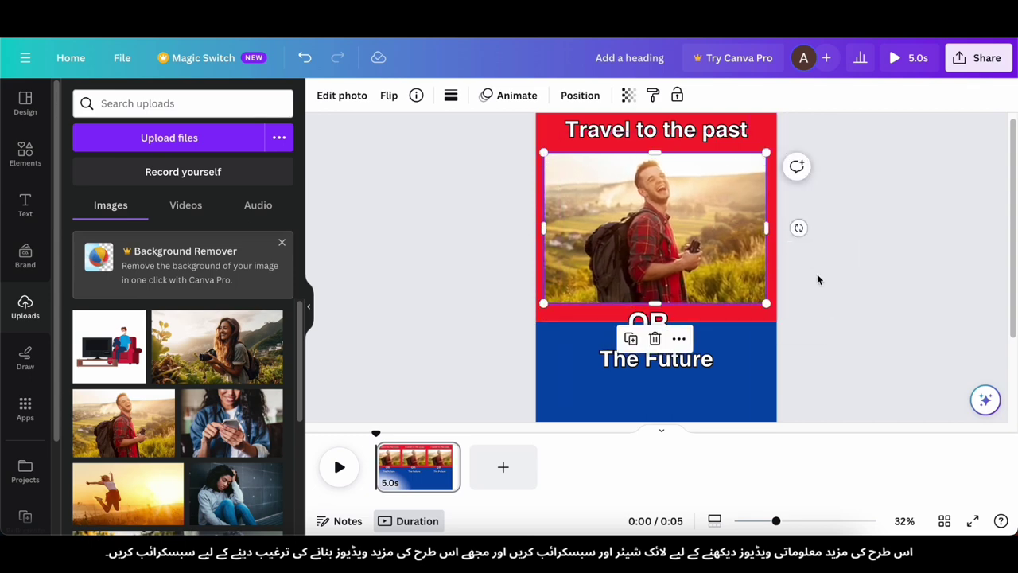
Step: Center the man's photo horizontally on the red half with equal side margins
{"action": "left_click", "coordinate": [816, 277]}
{"action": "scroll", "coordinate": [815, 277], "scroll_direction": "down", "scroll_amount": 5}
{"action": "scroll", "coordinate": [812, 280], "scroll_direction": "up", "scroll_amount": 1}
{"action": "left_click", "coordinate": [683, 214]}
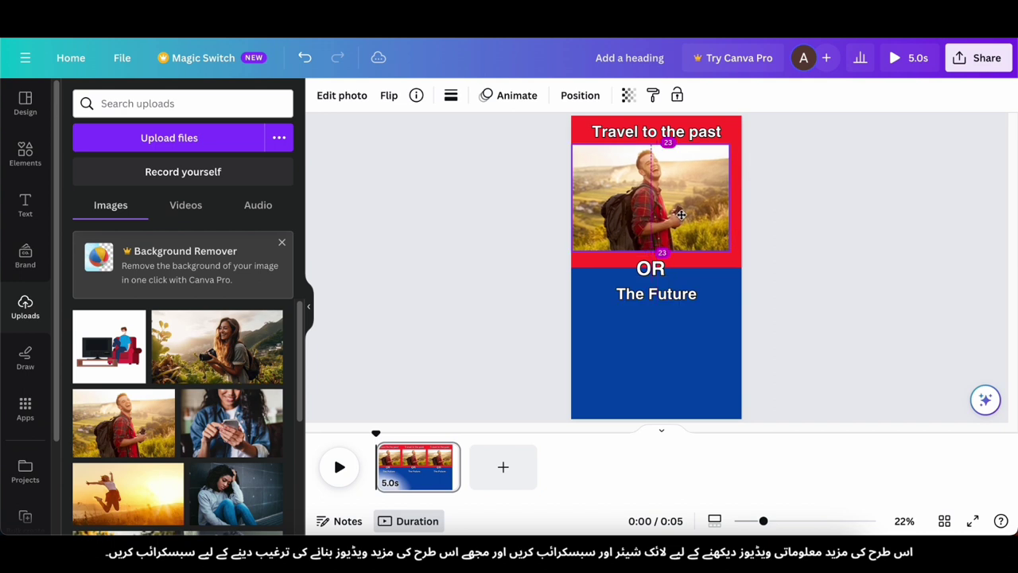
{"action": "left_click_drag", "start_coordinate": [664, 248], "coordinate": [664, 249]}
{"action": "left_click", "coordinate": [827, 242]}
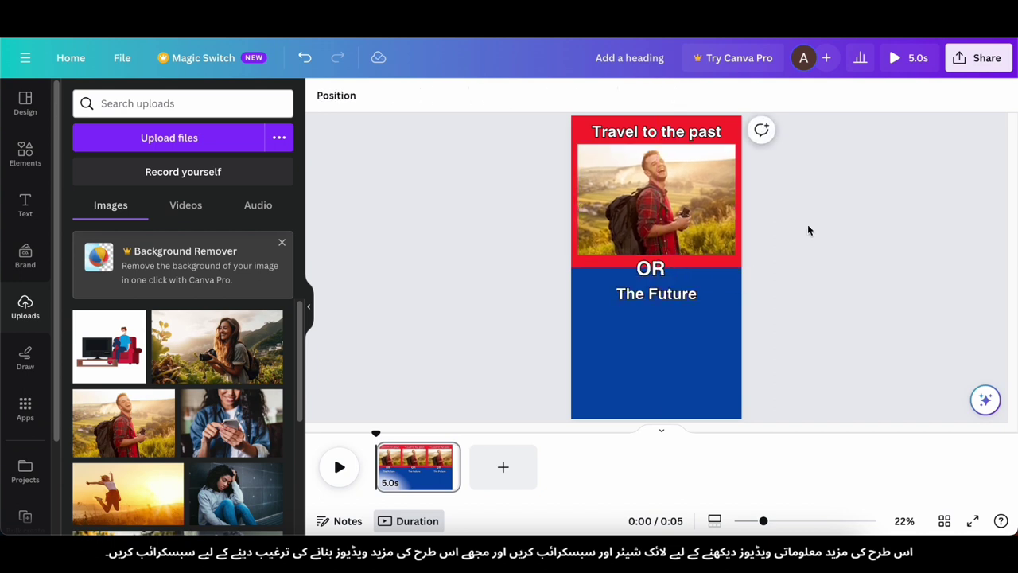
Step: Duplicate the man's photo and place the copy below "The Future" on the blue half
{"action": "left_click", "coordinate": [658, 204]}
{"action": "key", "text": "ctrl+d"}
{"action": "left_click_drag", "start_coordinate": [662, 188], "coordinate": [662, 348]}
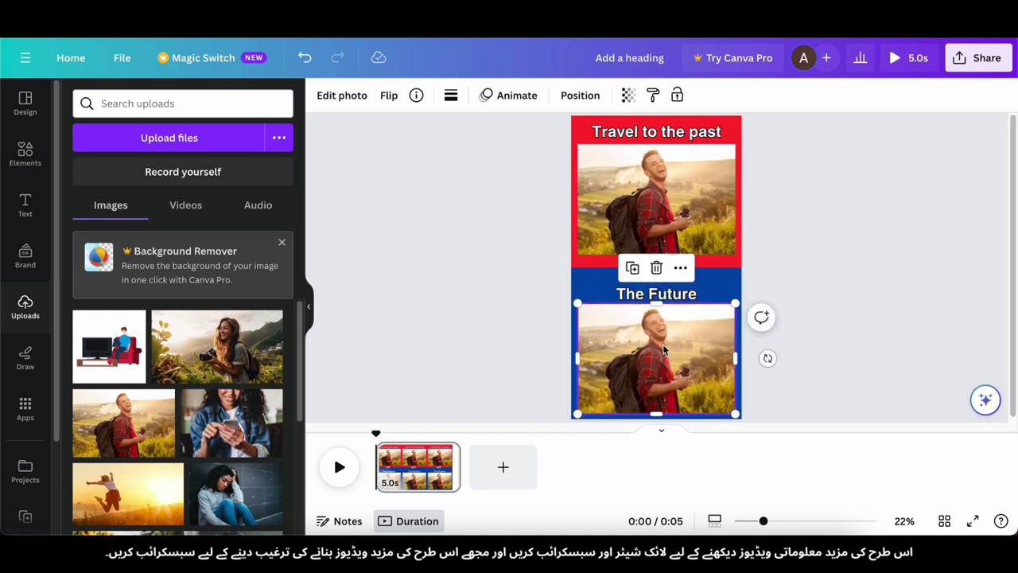
Step: Replace the photo on the blue half with the uploaded picture of the woman holding a camera
{"action": "left_click", "coordinate": [807, 347]}
{"action": "left_click", "coordinate": [729, 232]}
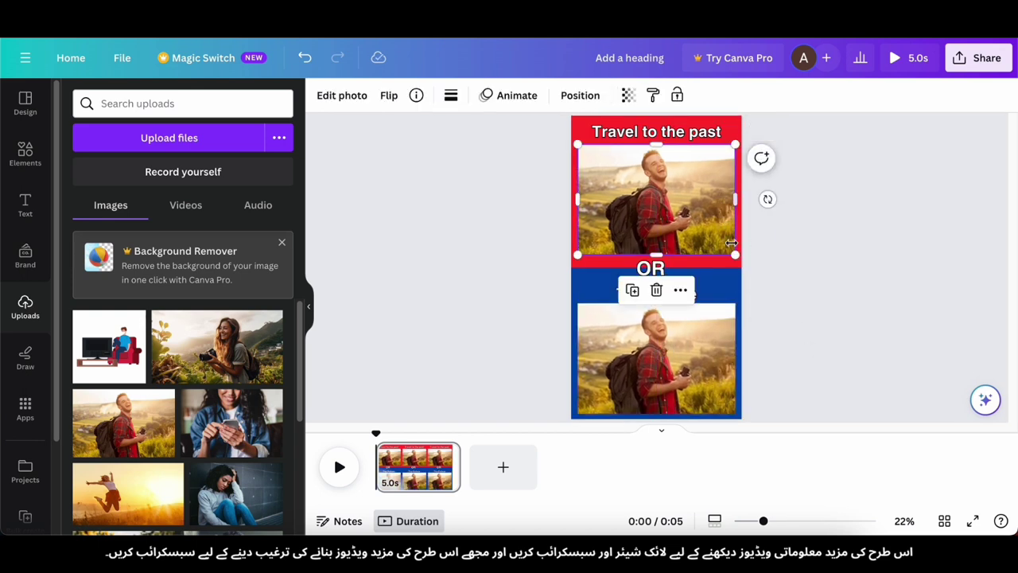
{"action": "left_click", "coordinate": [783, 246]}
{"action": "left_click", "coordinate": [712, 329]}
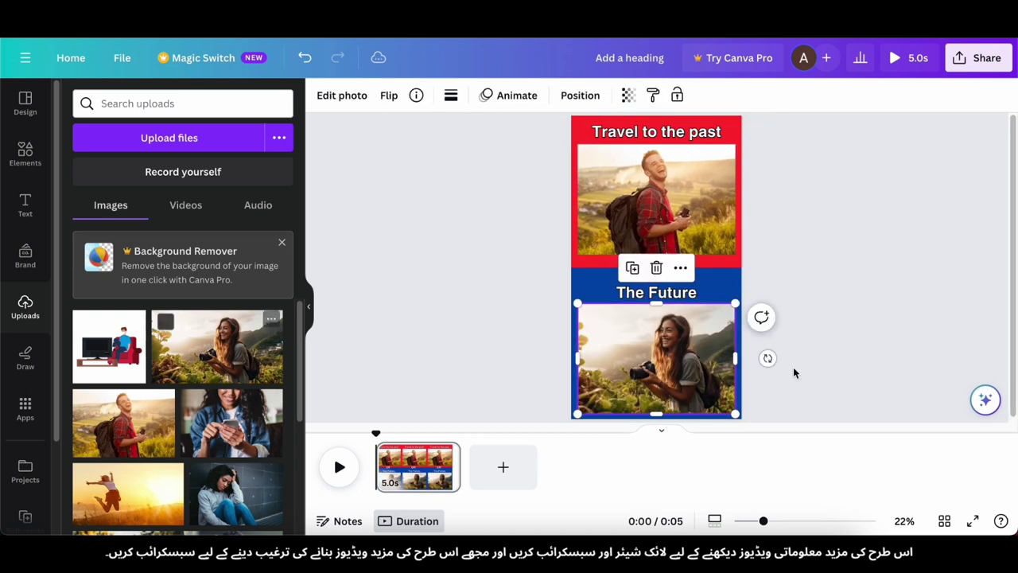
Step: Flip both the man's photo and the woman's photo horizontally
{"action": "left_click", "coordinate": [793, 372]}
{"action": "left_click", "coordinate": [638, 344]}
{"action": "left_click", "coordinate": [710, 175]}
{"action": "left_click", "coordinate": [389, 95]}
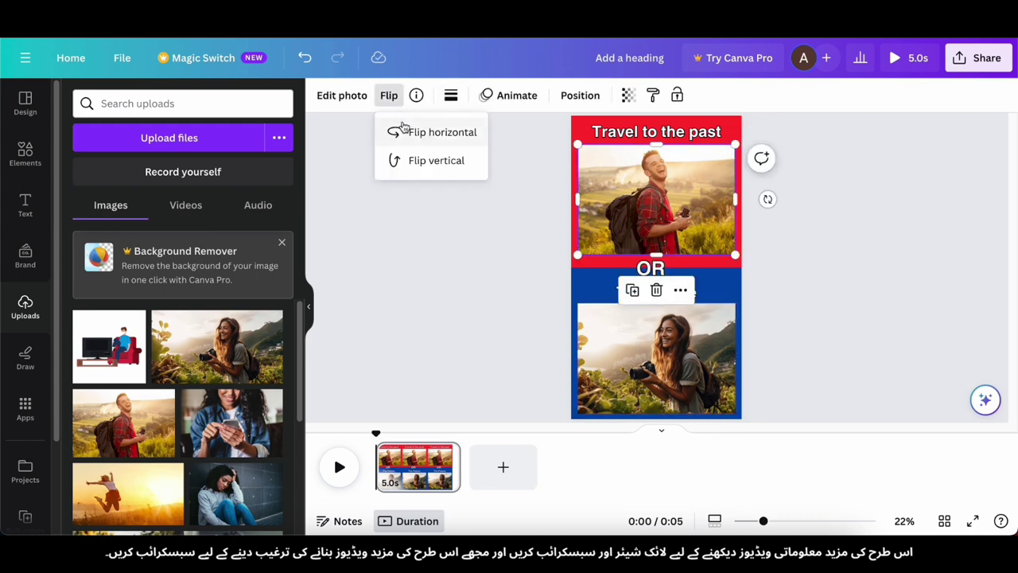
{"action": "left_click", "coordinate": [407, 132]}
{"action": "left_click", "coordinate": [819, 268]}
{"action": "left_click", "coordinate": [692, 358]}
{"action": "left_click", "coordinate": [389, 95]}
{"action": "left_click", "coordinate": [405, 130]}
{"action": "left_click", "coordinate": [873, 229]}
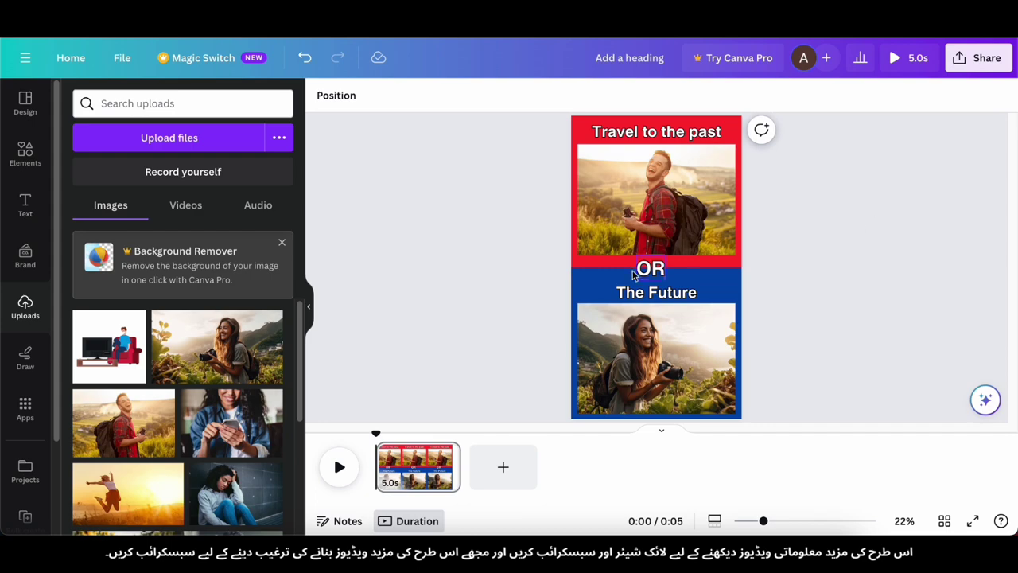
Step: Apply the Tumble photo animation on enter to both the man's and the woman's photos
{"action": "left_click", "coordinate": [661, 214]}
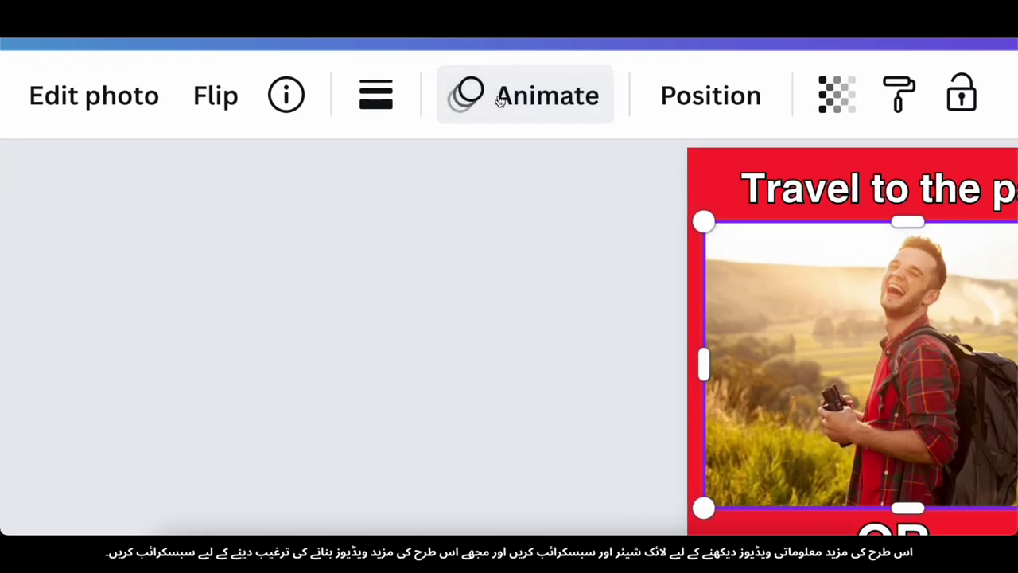
{"action": "left_click", "coordinate": [500, 97]}
{"action": "scroll", "coordinate": [159, 284], "scroll_direction": "down", "scroll_amount": 5}
{"action": "left_click", "coordinate": [104, 141]}
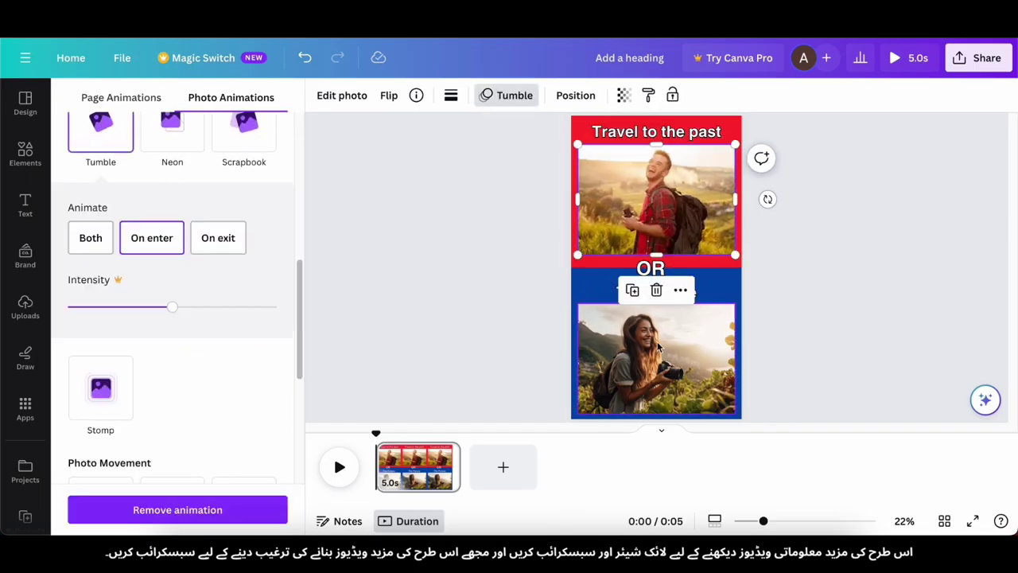
{"action": "left_click", "coordinate": [651, 340]}
{"action": "left_click", "coordinate": [93, 142]}
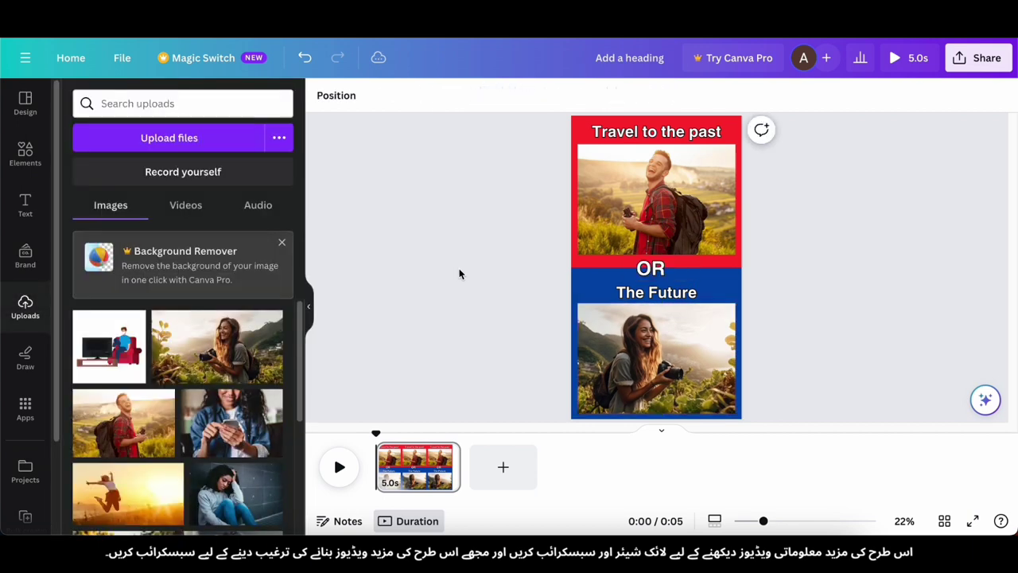
{"action": "left_click", "coordinate": [609, 234]}
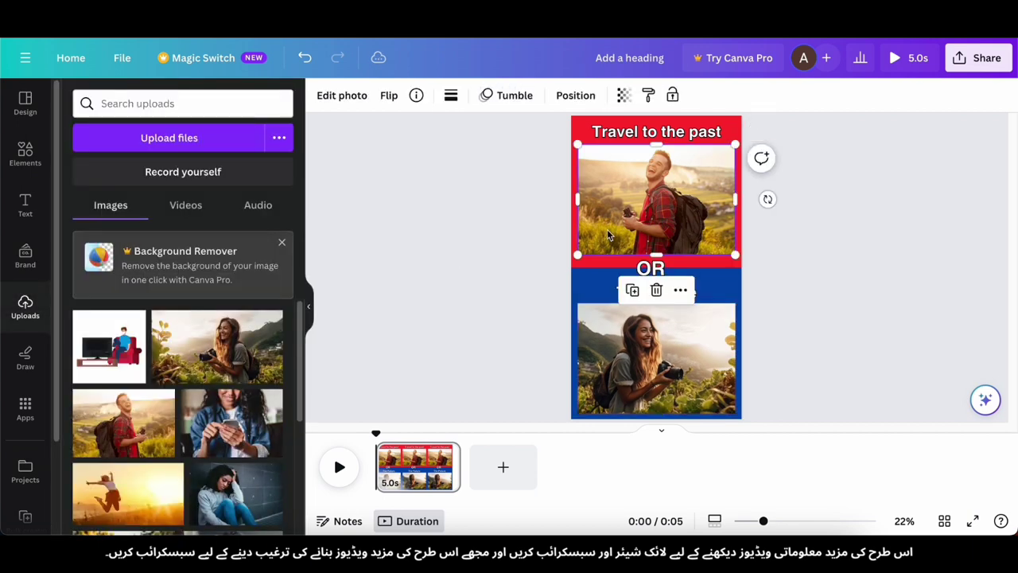
{"action": "left_click", "coordinate": [588, 263]}
{"action": "left_click", "coordinate": [640, 206]}
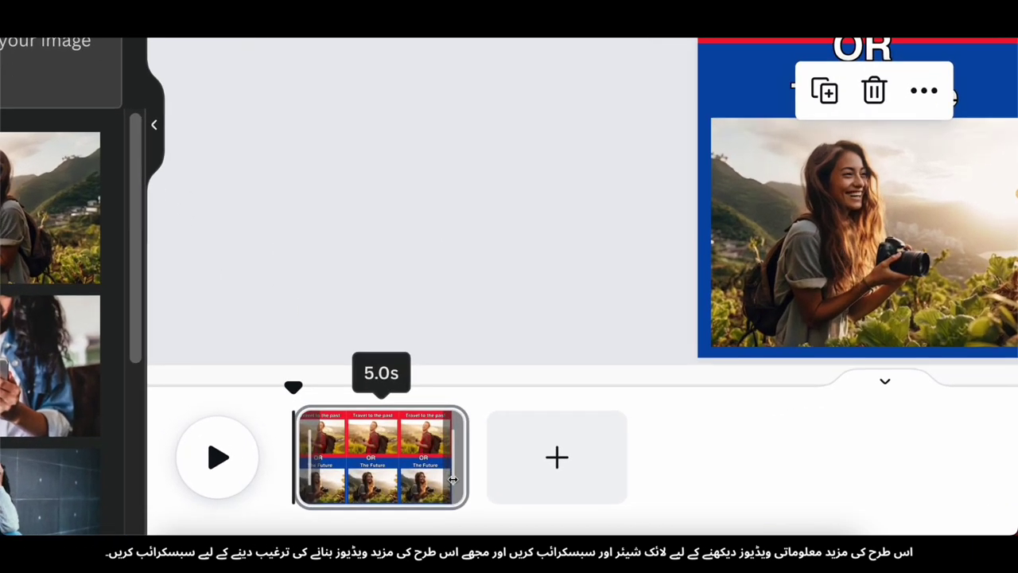
Step: Shorten the page to 3.0 seconds and duplicate it
{"action": "left_click_drag", "start_coordinate": [457, 473], "coordinate": [385, 487]}
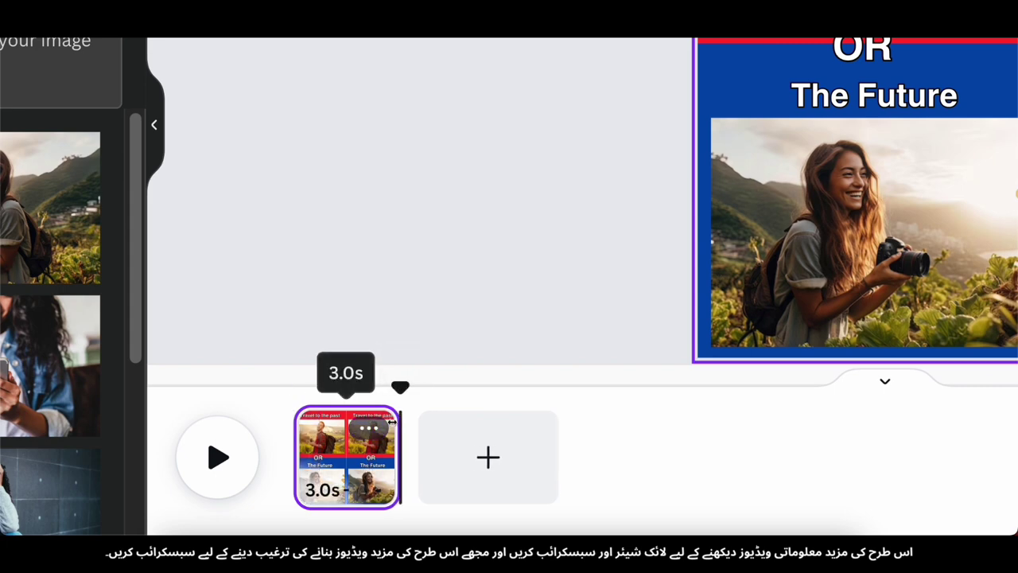
{"action": "left_click", "coordinate": [369, 428]}
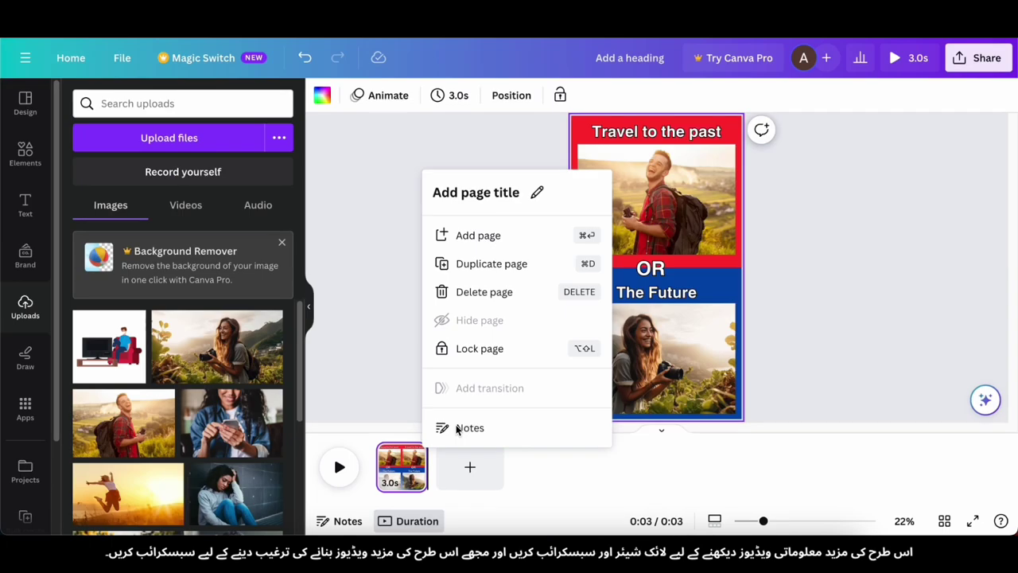
{"action": "left_click", "coordinate": [489, 265]}
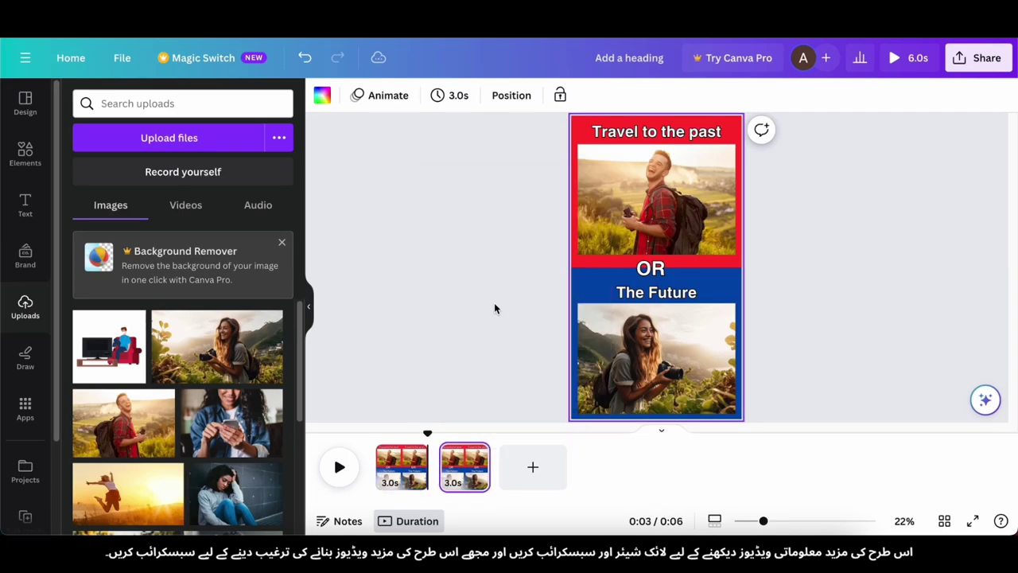
Step: Delete the woman's and the man's photos from the second page
{"action": "left_click", "coordinate": [460, 454]}
{"action": "left_click", "coordinate": [673, 344]}
{"action": "key", "text": "Delete"}
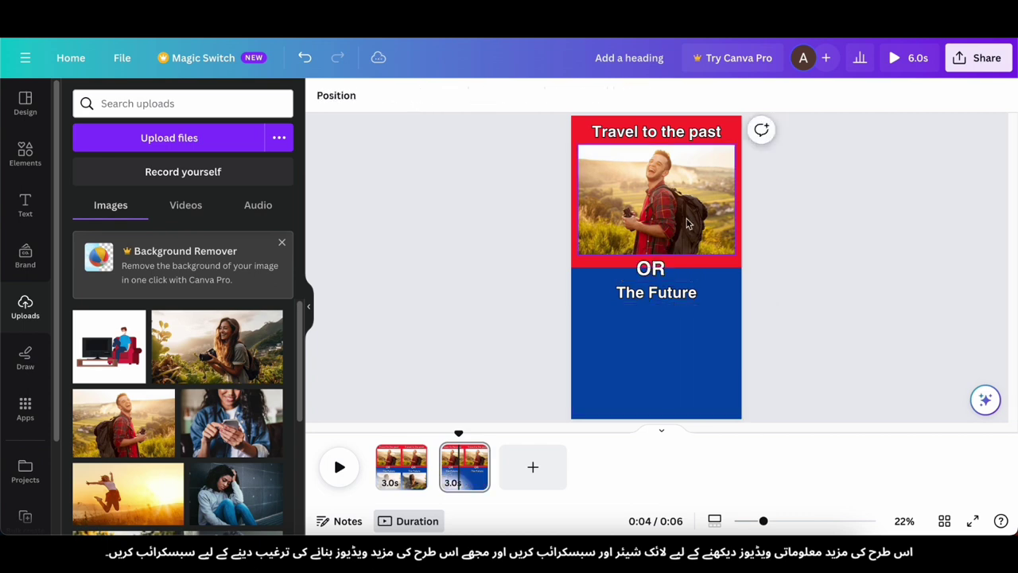
{"action": "left_click", "coordinate": [683, 195]}
{"action": "key", "text": "Delete"}
{"action": "left_click", "coordinate": [683, 183]}
{"action": "left_click", "coordinate": [416, 268]}
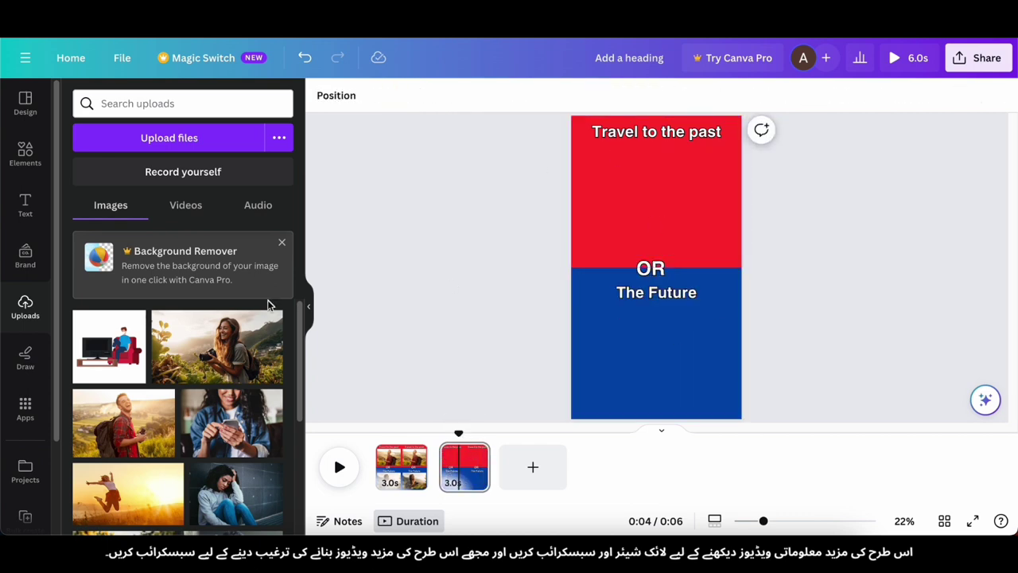
Step: Place a copy of "The Future" text in the middle of the second page's red half
{"action": "left_click", "coordinate": [25, 205]}
{"action": "left_click", "coordinate": [152, 272]}
{"action": "left_click", "coordinate": [668, 278]}
{"action": "key", "text": "Delete"}
{"action": "left_click", "coordinate": [660, 295]}
{"action": "left_click_drag", "start_coordinate": [660, 295], "coordinate": [646, 191]}
{"action": "double_click", "coordinate": [646, 191]}
Step: Colour the copied text on the red half white and give it the Lift effect
{"action": "left_click", "coordinate": [525, 95]}
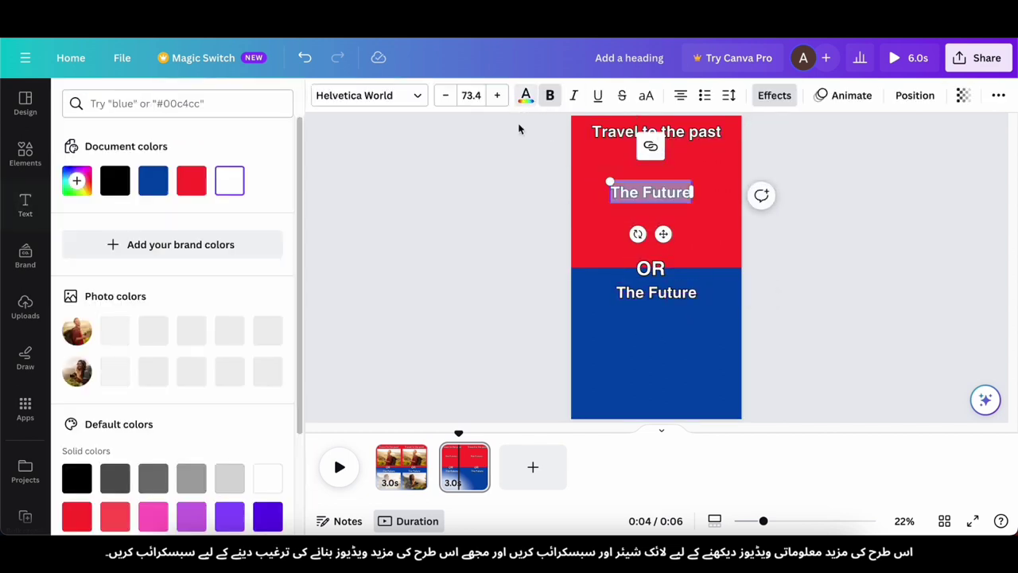
{"action": "left_click", "coordinate": [229, 180]}
{"action": "left_click", "coordinate": [774, 95]}
{"action": "left_click", "coordinate": [247, 195]}
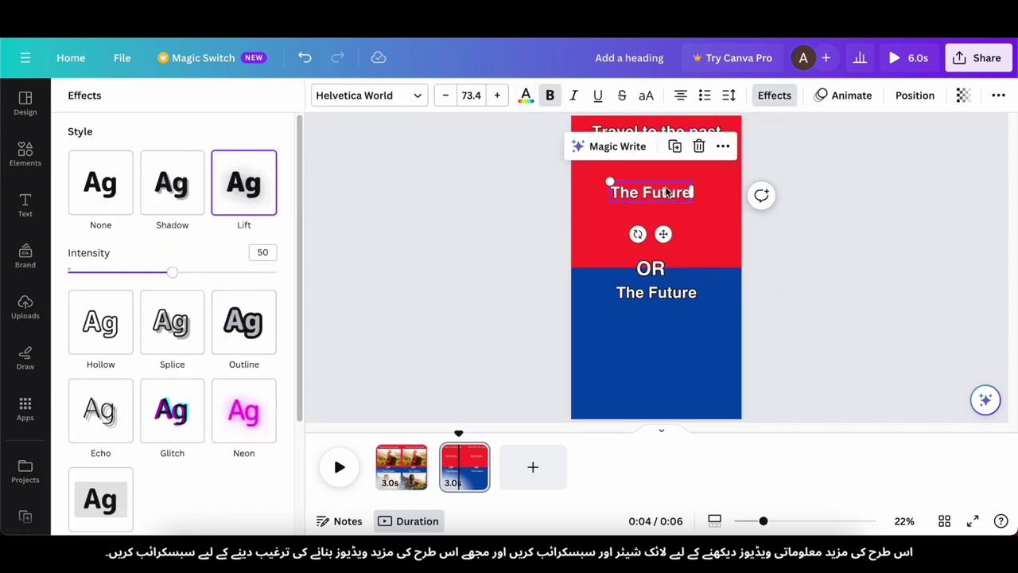
Step: Replace the copied text on the red half with "50%" and enlarge it to font size 274, centred
{"action": "key", "text": "ctrl+a"}
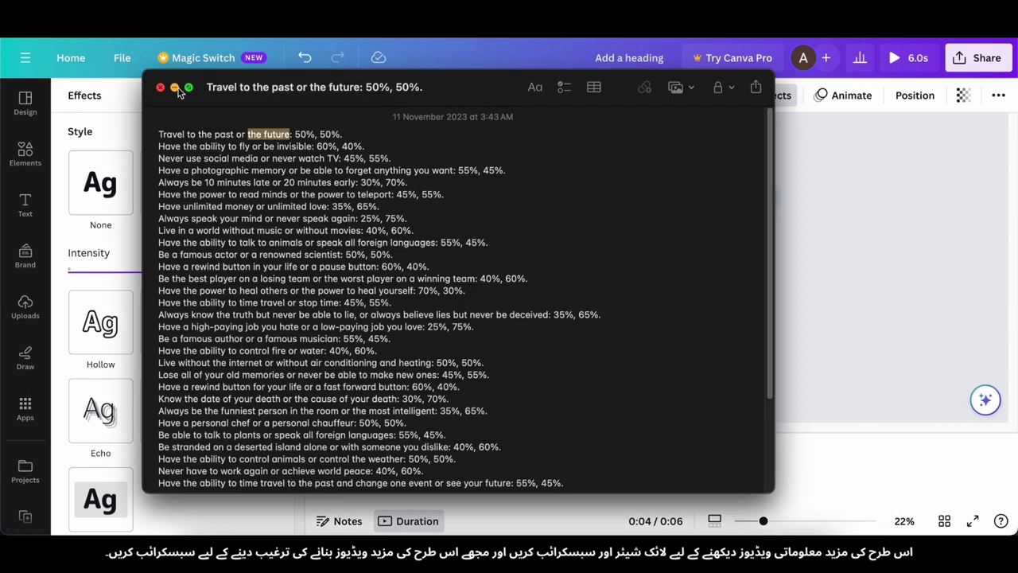
{"action": "left_click", "coordinate": [176, 88]}
{"action": "double_click", "coordinate": [667, 192]}
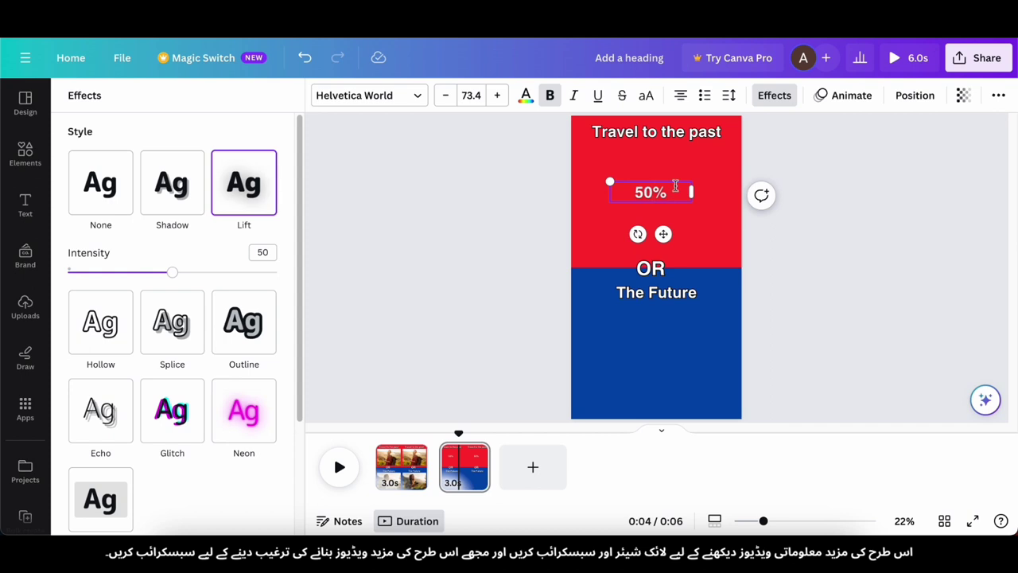
{"action": "left_click_drag", "start_coordinate": [691, 193], "coordinate": [720, 205]}
{"action": "left_click", "coordinate": [655, 200]}
{"action": "left_click", "coordinate": [799, 226]}
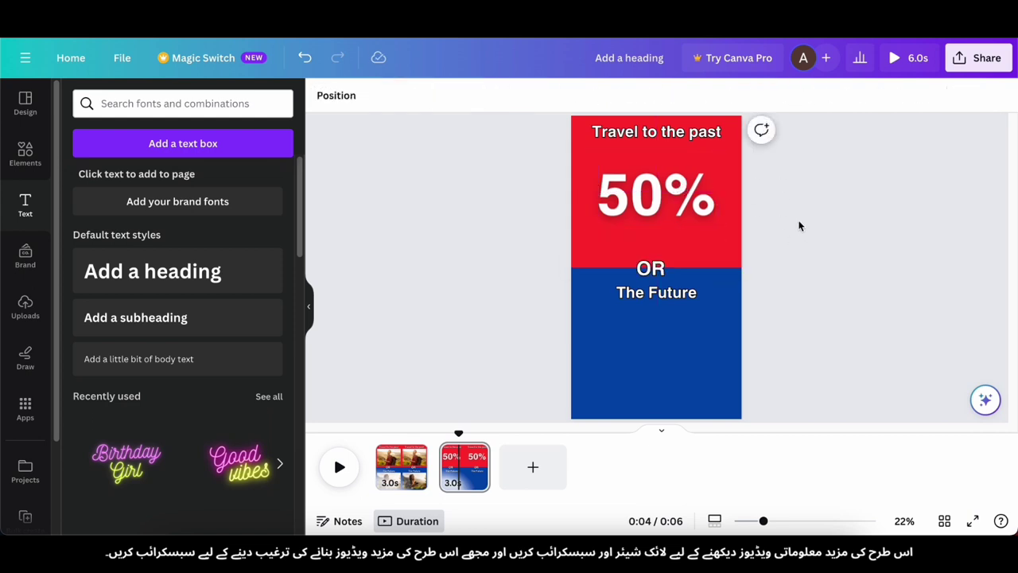
Step: Duplicate the "50%" text onto the blue half below "The Future" and colour the copy light green
{"action": "left_click", "coordinate": [613, 185]}
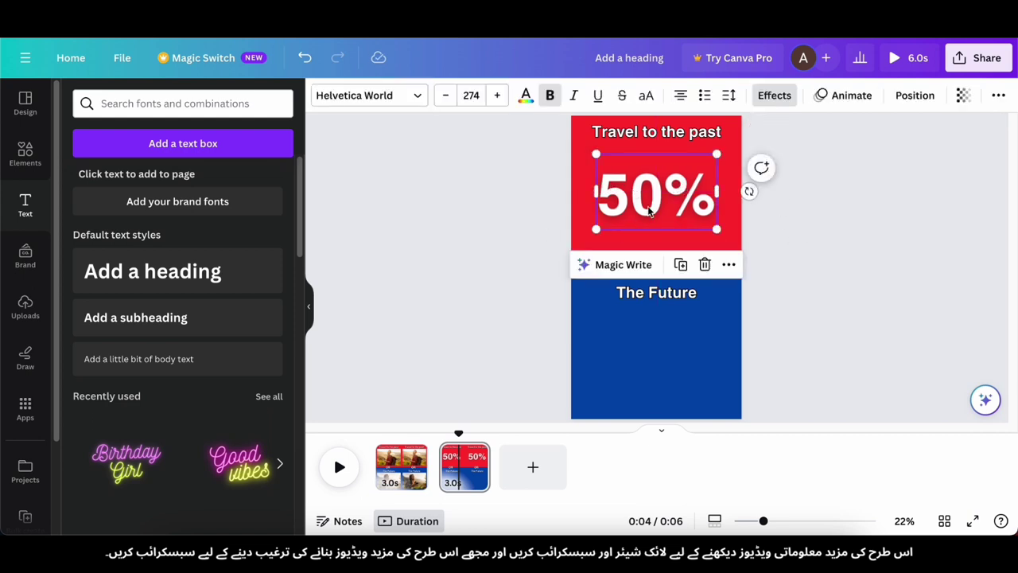
{"action": "left_click_drag", "start_coordinate": [649, 209], "coordinate": [648, 369]}
{"action": "left_click", "coordinate": [645, 322]}
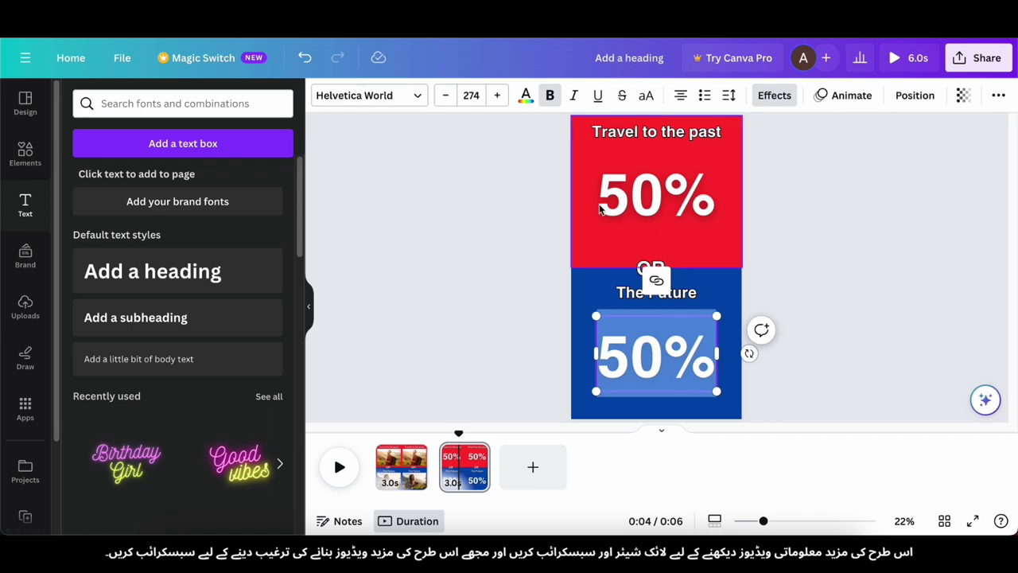
{"action": "left_click", "coordinate": [527, 95]}
{"action": "scroll", "coordinate": [109, 485], "scroll_direction": "down", "scroll_amount": 2}
{"action": "left_click", "coordinate": [75, 464]}
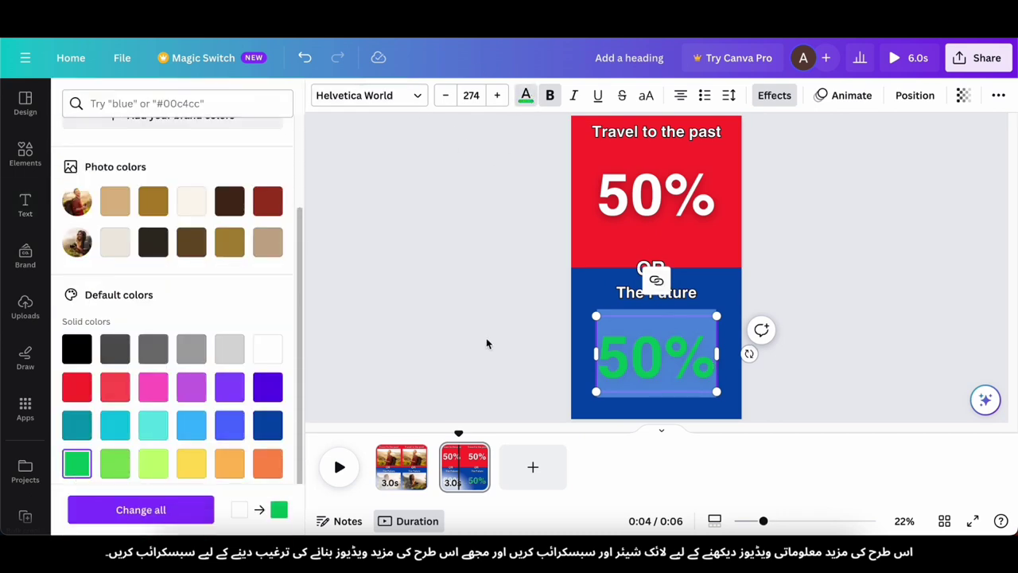
{"action": "left_click", "coordinate": [605, 329]}
Step: Apply the Tumble text animation on enter to both the white and the green "50%" texts
{"action": "left_click", "coordinate": [653, 197]}
{"action": "left_click", "coordinate": [845, 95]}
{"action": "scroll", "coordinate": [172, 318], "scroll_direction": "down", "scroll_amount": 5}
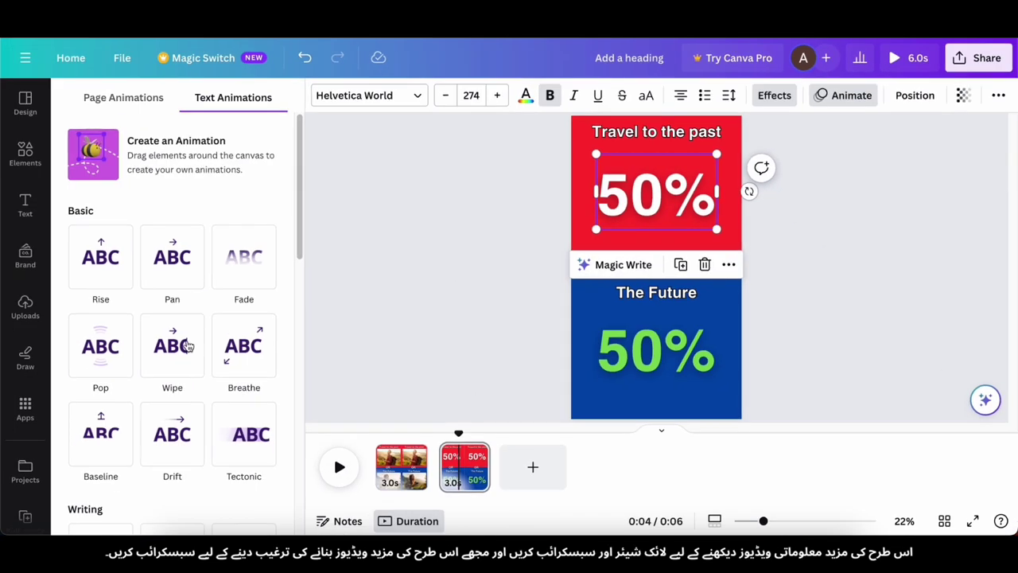
{"action": "scroll", "coordinate": [116, 308], "scroll_direction": "down", "scroll_amount": 3}
{"action": "left_click", "coordinate": [104, 469]}
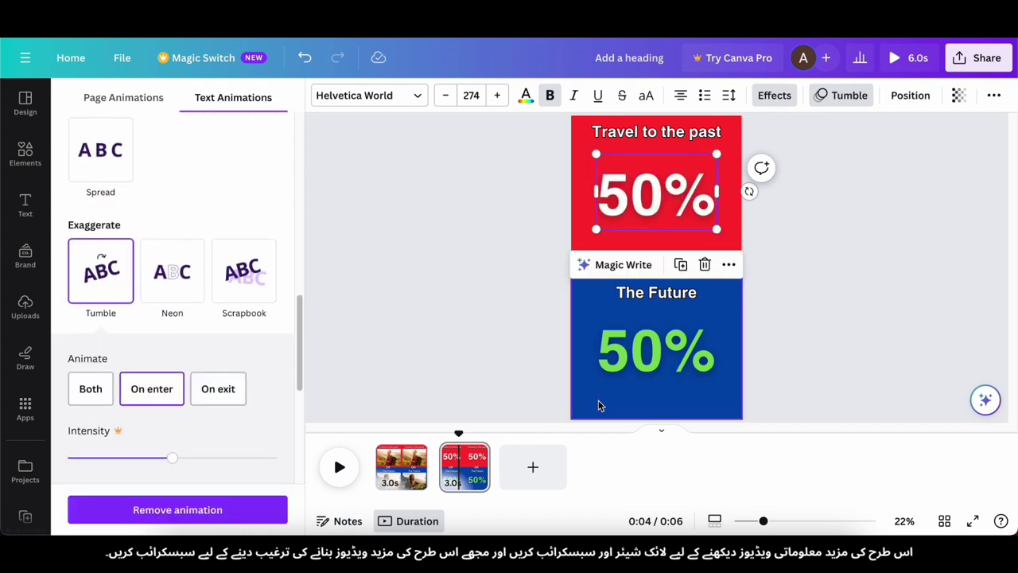
{"action": "left_click", "coordinate": [630, 354]}
{"action": "left_click", "coordinate": [100, 271]}
{"action": "left_click", "coordinate": [550, 336]}
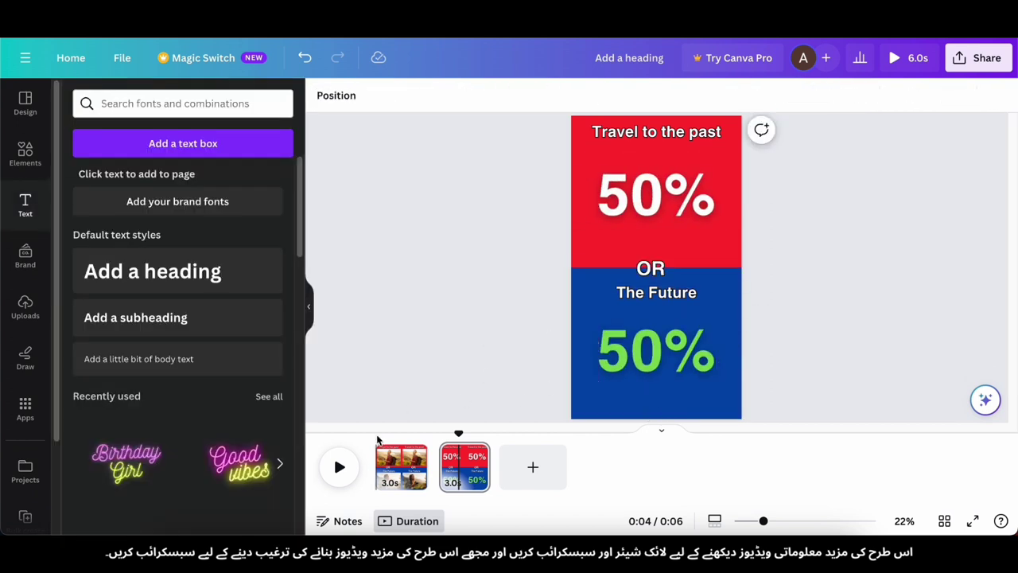
Step: Play back the pages from the start to check the photo and percentage animations
{"action": "left_click", "coordinate": [384, 446]}
{"action": "key", "text": "space"}
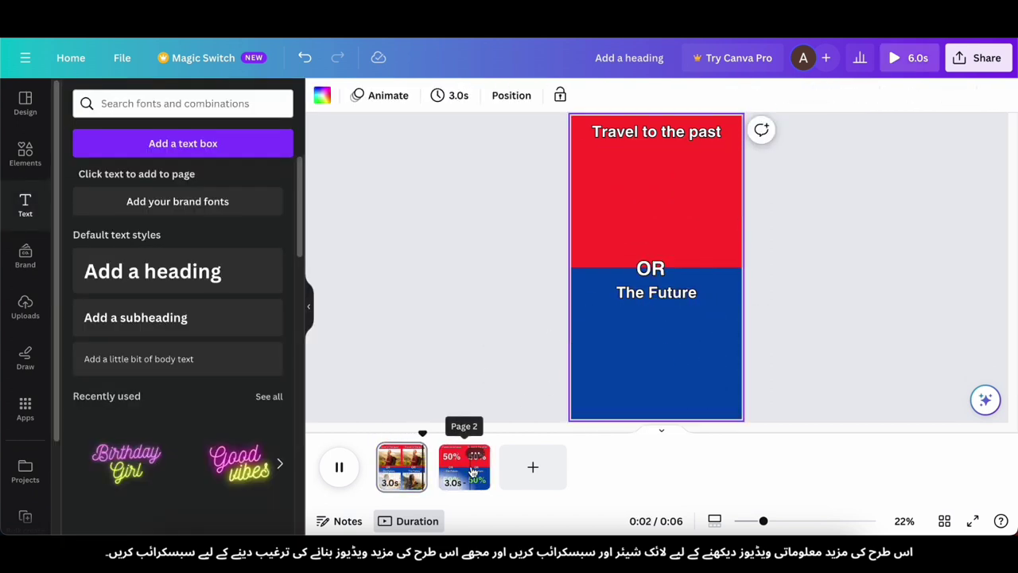
{"action": "left_click", "coordinate": [471, 474]}
Step: Duplicate the first page with the photos and move the copy to the end as the third page
{"action": "left_click", "coordinate": [399, 465]}
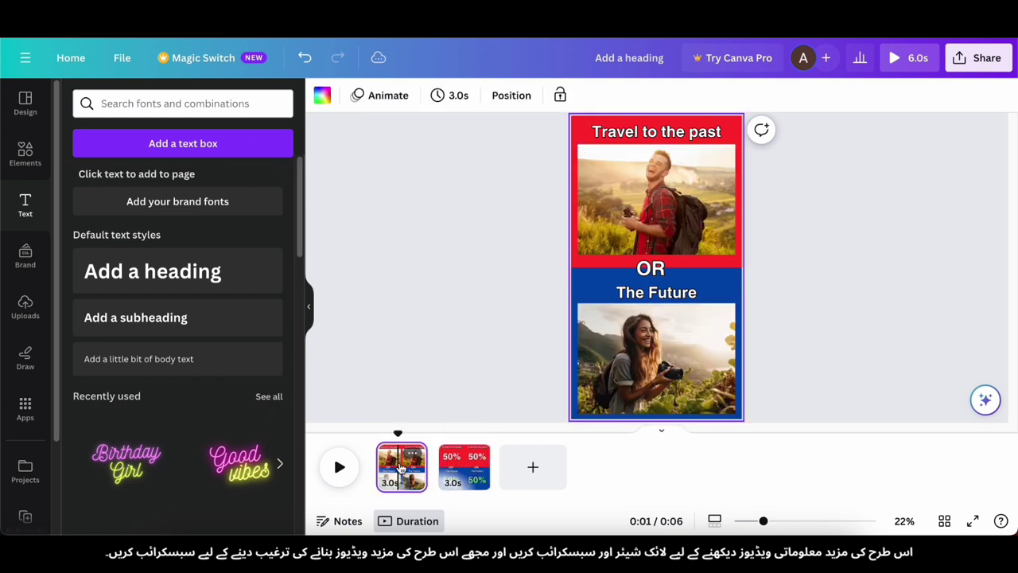
{"action": "key", "text": "ctrl+d"}
{"action": "left_click_drag", "start_coordinate": [471, 474], "coordinate": [528, 469]}
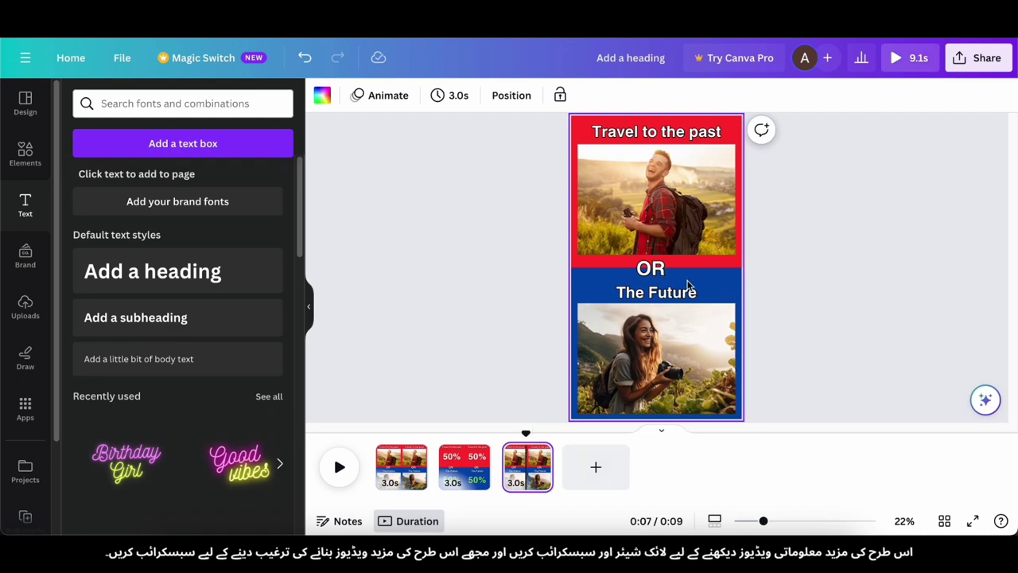
Step: Replace the third page's red-half caption with "Have the ability to fly" from the questions note, widened to fit one line
{"action": "left_click", "coordinate": [686, 132]}
{"action": "key", "text": "super+Tab"}
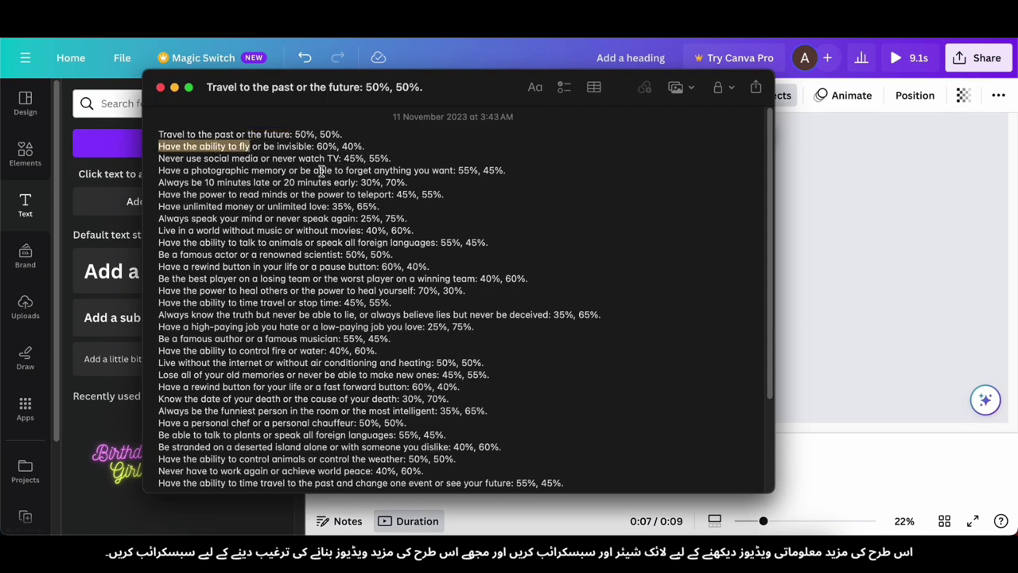
{"action": "left_click", "coordinate": [175, 86]}
{"action": "type", "text": "Have the ability to fly"}
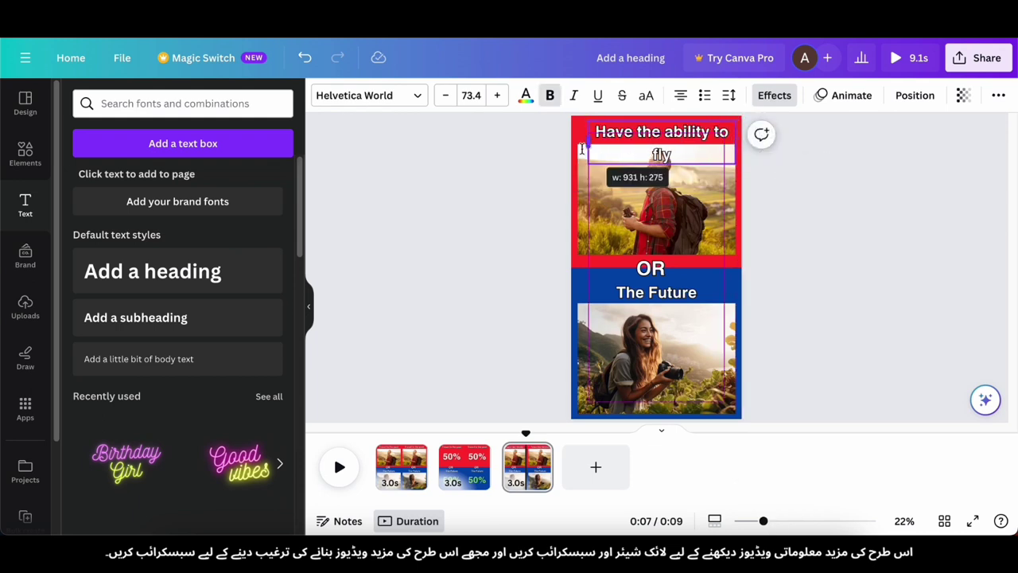
Step: Replace "The Future" on the third page with the note's second option, written as "Be Invisible"
{"action": "left_click", "coordinate": [665, 295]}
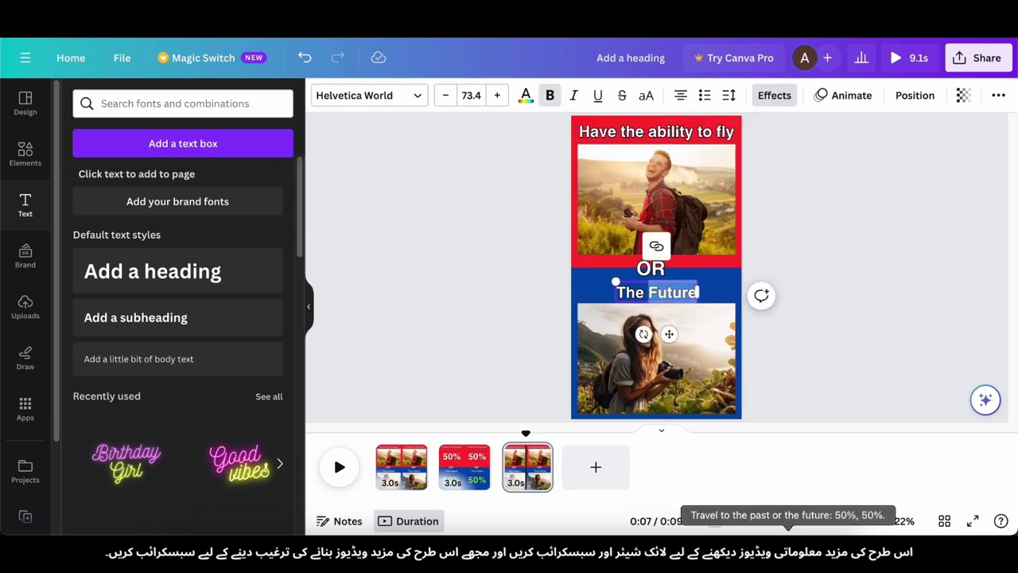
{"action": "left_click", "coordinate": [786, 546]}
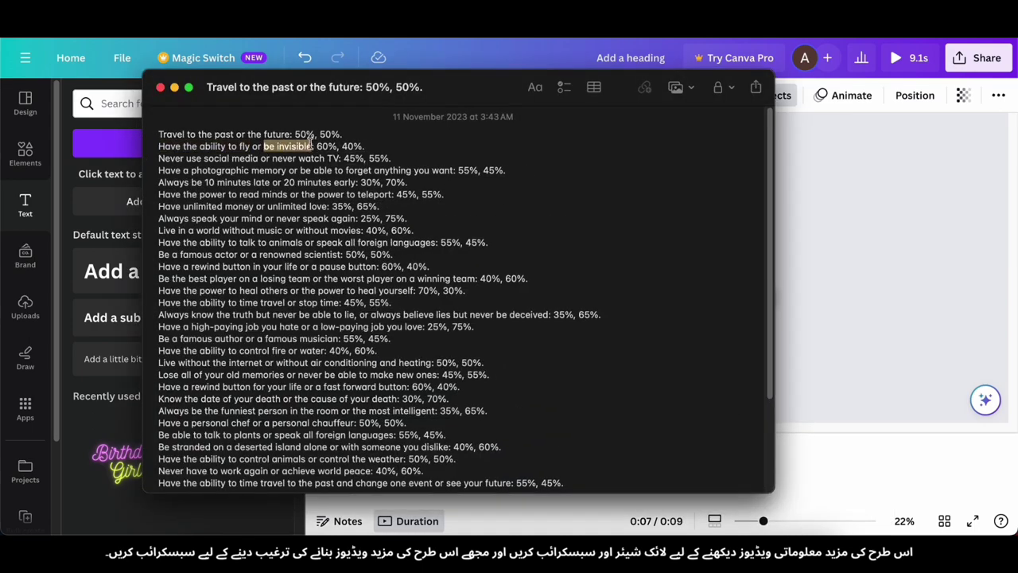
{"action": "left_click", "coordinate": [175, 87]}
{"action": "type", "text": "be invisible"}
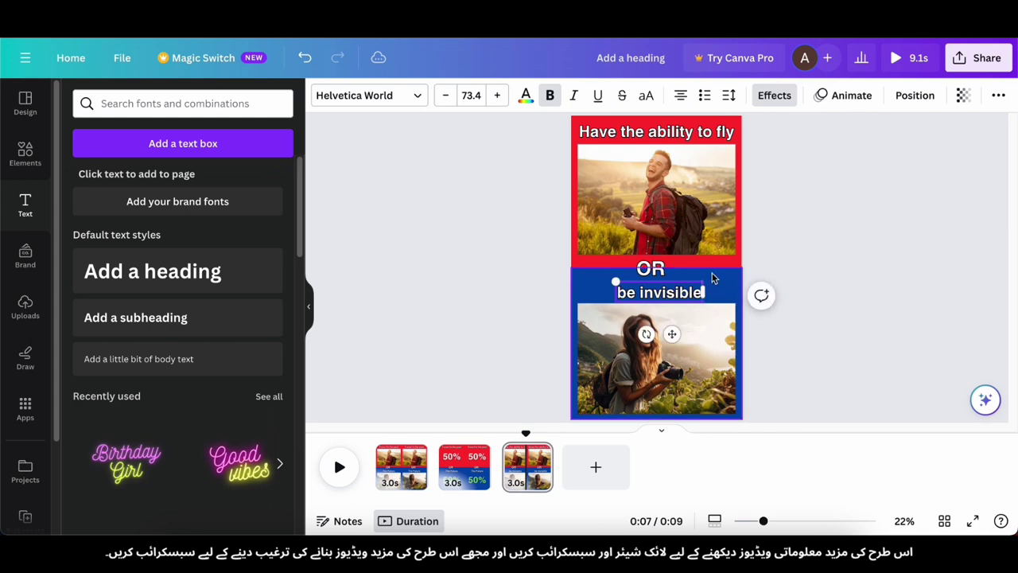
{"action": "scroll", "coordinate": [713, 277], "scroll_direction": "up", "scroll_amount": 5}
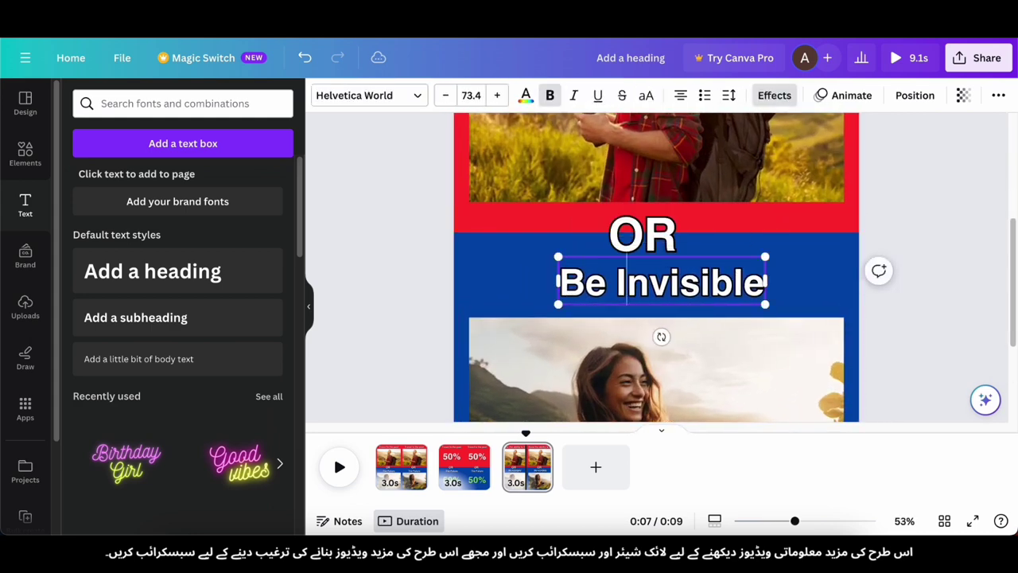
{"action": "scroll", "coordinate": [807, 286], "scroll_direction": "down", "scroll_amount": 5}
{"action": "left_click", "coordinate": [560, 416]}
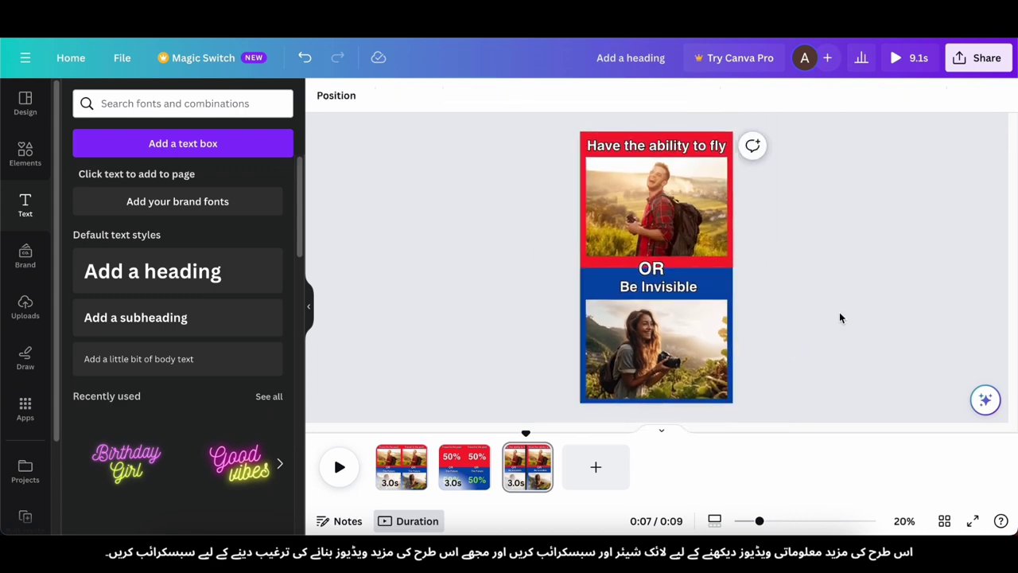
Step: Duplicate the "Have the ability to fly" page and delete both photos from the copy
{"action": "left_click", "coordinate": [538, 476]}
{"action": "key", "text": "ctrl+d"}
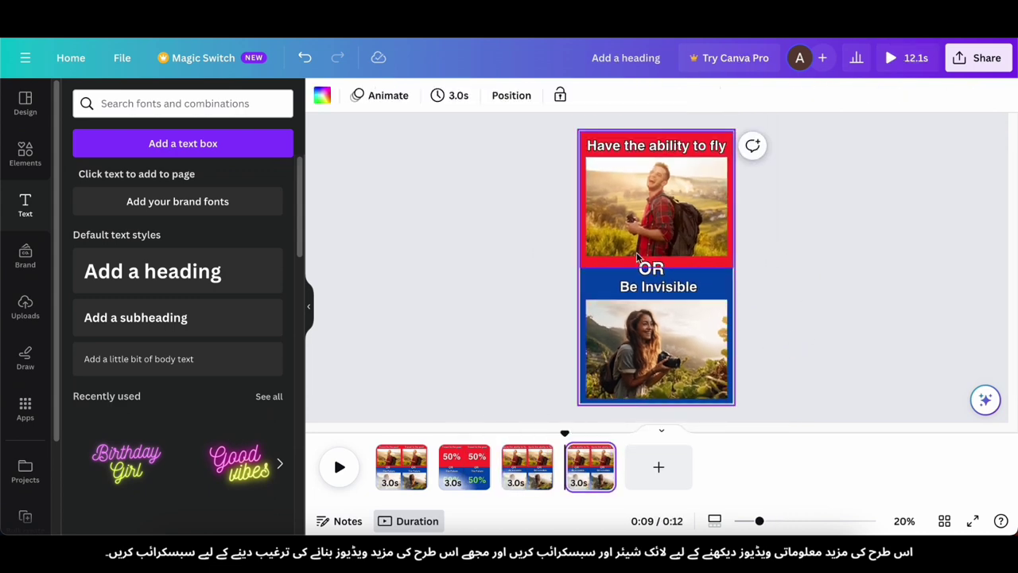
{"action": "left_click", "coordinate": [655, 223]}
{"action": "key", "text": "Delete"}
{"action": "left_click", "coordinate": [658, 337]}
{"action": "key", "text": "Delete"}
Step: Check the percentages for the fly-or-be-invisible question in the questions note
{"action": "left_click", "coordinate": [787, 532]}
{"action": "left_click", "coordinate": [177, 87]}
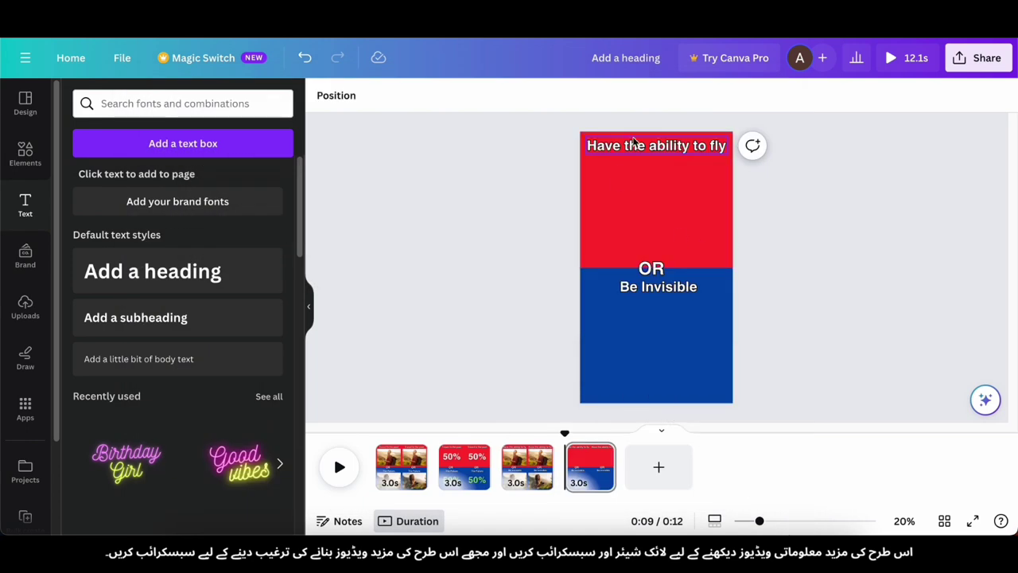
Step: Copy the white percentage text from the second page onto the fourth page's red half and change it to 60%
{"action": "left_click", "coordinate": [476, 471]}
{"action": "left_click", "coordinate": [656, 203]}
{"action": "key", "text": "ctrl+c"}
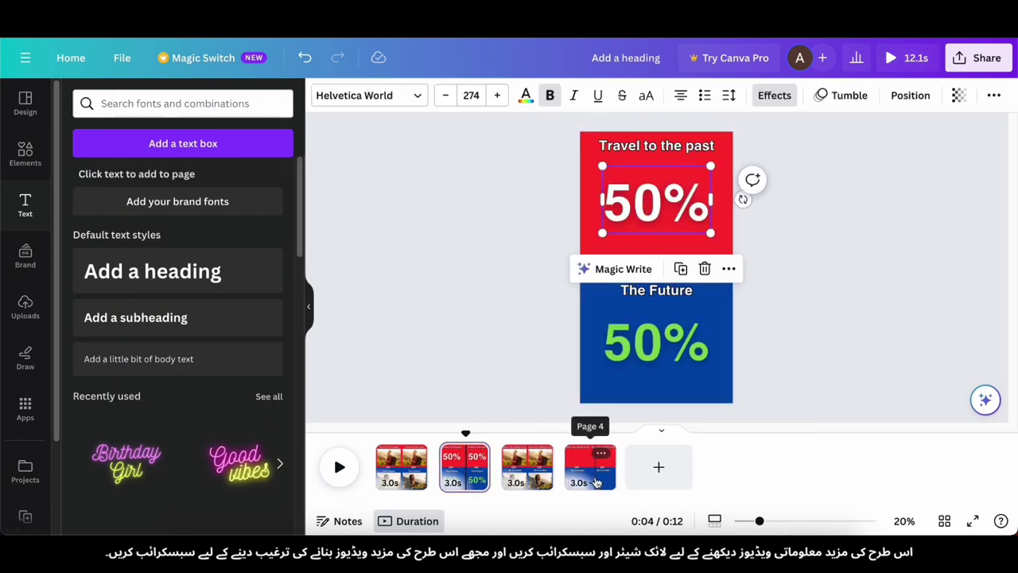
{"action": "left_click", "coordinate": [590, 469]}
{"action": "key", "text": "ctrl+v"}
{"action": "double_click", "coordinate": [673, 205]}
{"action": "left_click", "coordinate": [629, 203]}
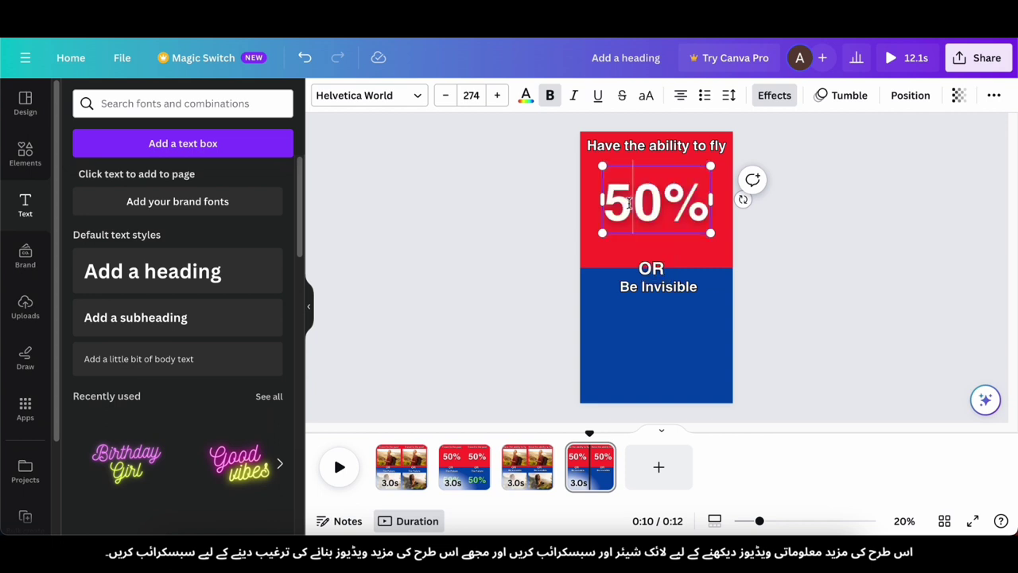
{"action": "left_click_drag", "start_coordinate": [666, 206], "coordinate": [666, 230]}
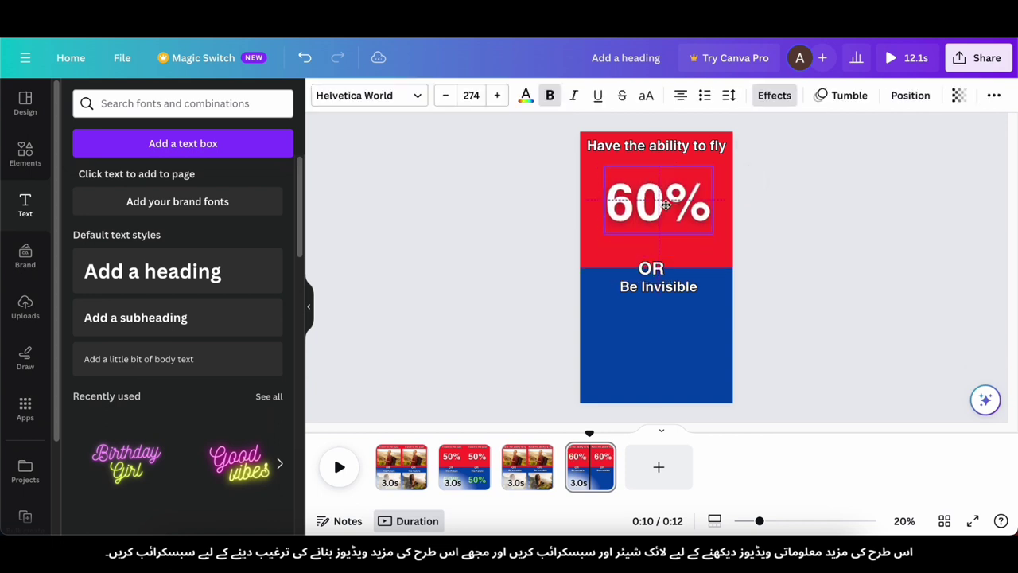
Step: Recolour the fourth page's 60% text with the custom bright green #4DFF00
{"action": "left_click", "coordinate": [526, 94]}
{"action": "scroll", "coordinate": [111, 397], "scroll_direction": "down", "scroll_amount": 3}
{"action": "left_click", "coordinate": [115, 381]}
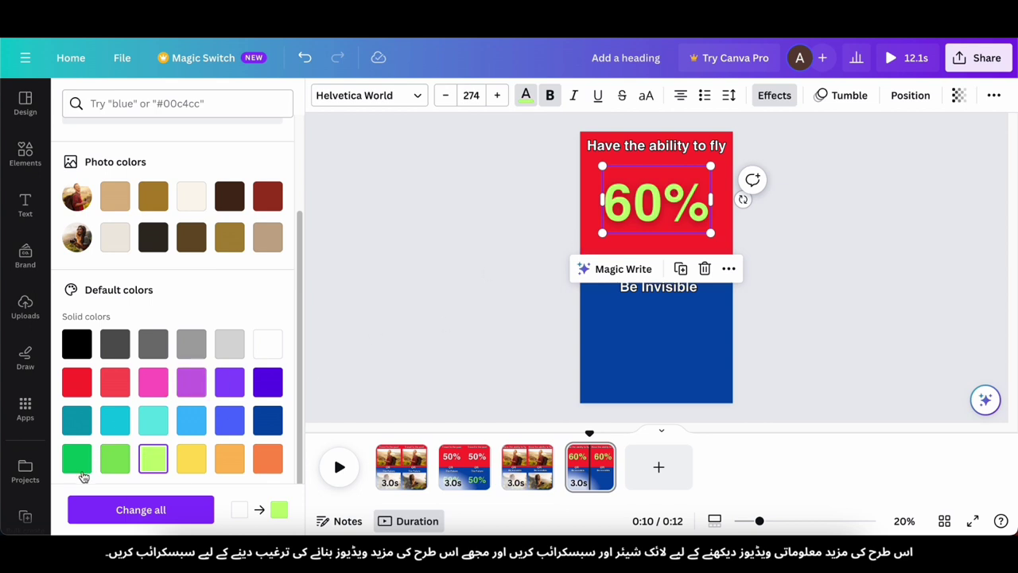
{"action": "scroll", "coordinate": [239, 262], "scroll_direction": "up", "scroll_amount": 3}
{"action": "left_click", "coordinate": [77, 181]}
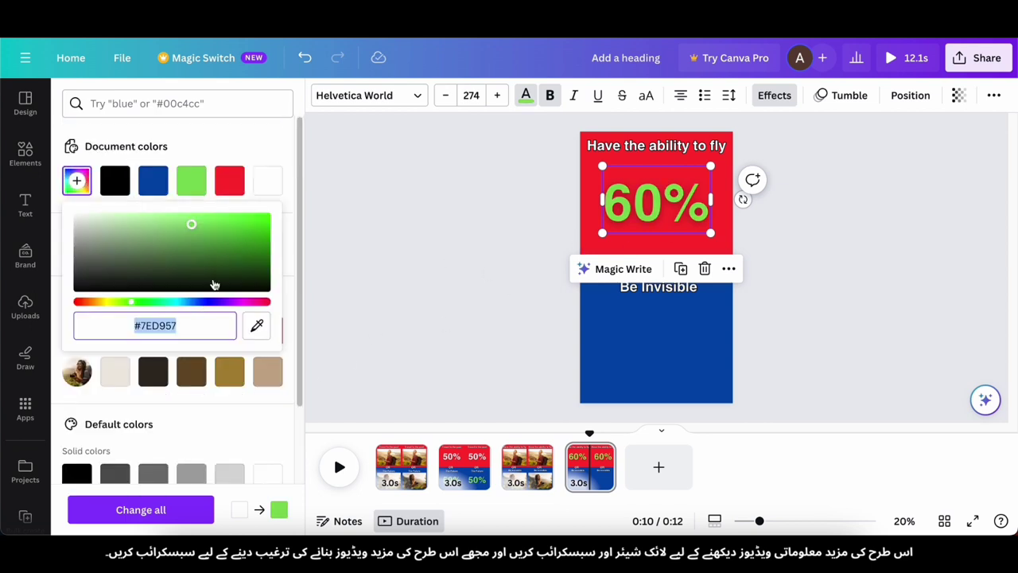
{"action": "left_click_drag", "start_coordinate": [231, 243], "coordinate": [287, 200]}
{"action": "left_click", "coordinate": [705, 227]}
{"action": "left_click", "coordinate": [716, 245]}
Step: Duplicate the green 60% text into the blue half below "Be Invisible"
{"action": "left_click", "coordinate": [665, 221]}
{"action": "left_click_drag", "start_coordinate": [666, 222], "coordinate": [667, 353]}
{"action": "left_click", "coordinate": [637, 350]}
{"action": "left_click", "coordinate": [637, 350]}
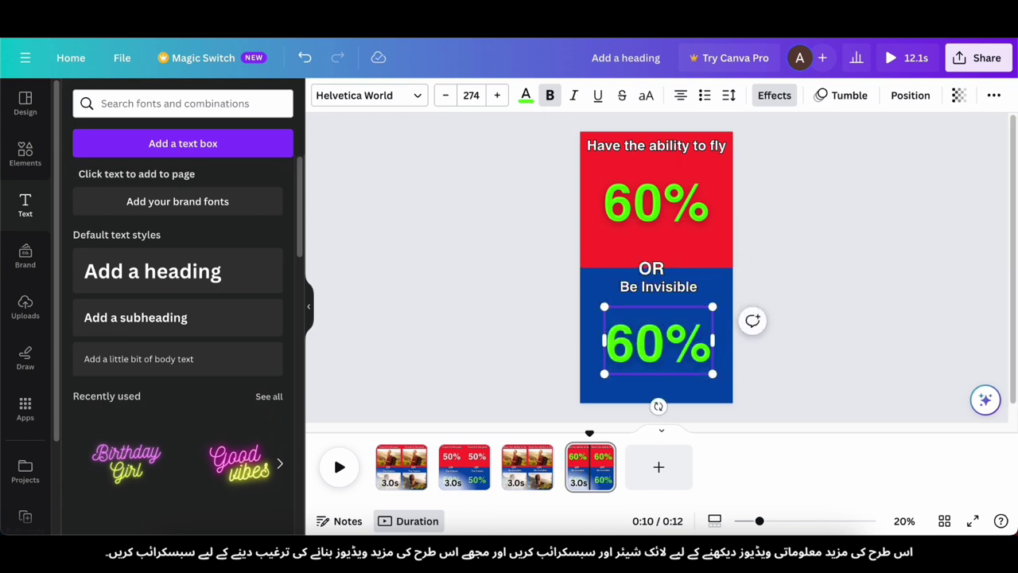
Step: Change the blue half's percentage to 40% and recolour it in a custom orange-red
{"action": "left_click", "coordinate": [526, 95]}
{"action": "scroll", "coordinate": [127, 337], "scroll_direction": "down", "scroll_amount": 3}
{"action": "left_click", "coordinate": [77, 395]}
{"action": "left_click", "coordinate": [643, 366]}
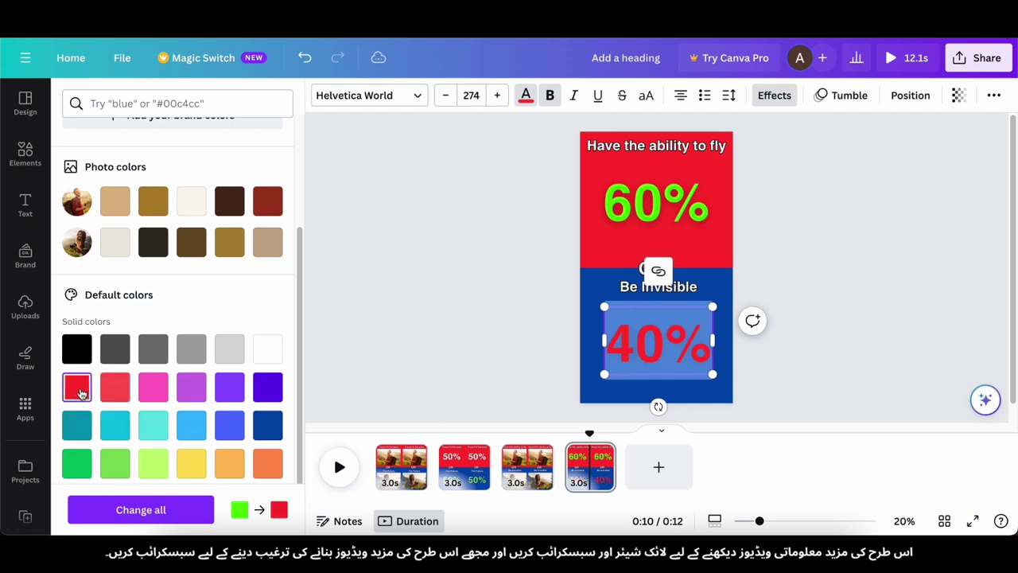
{"action": "scroll", "coordinate": [76, 395], "scroll_direction": "up", "scroll_amount": 4}
{"action": "left_click", "coordinate": [76, 180]}
{"action": "left_click_drag", "start_coordinate": [94, 303], "coordinate": [90, 303]}
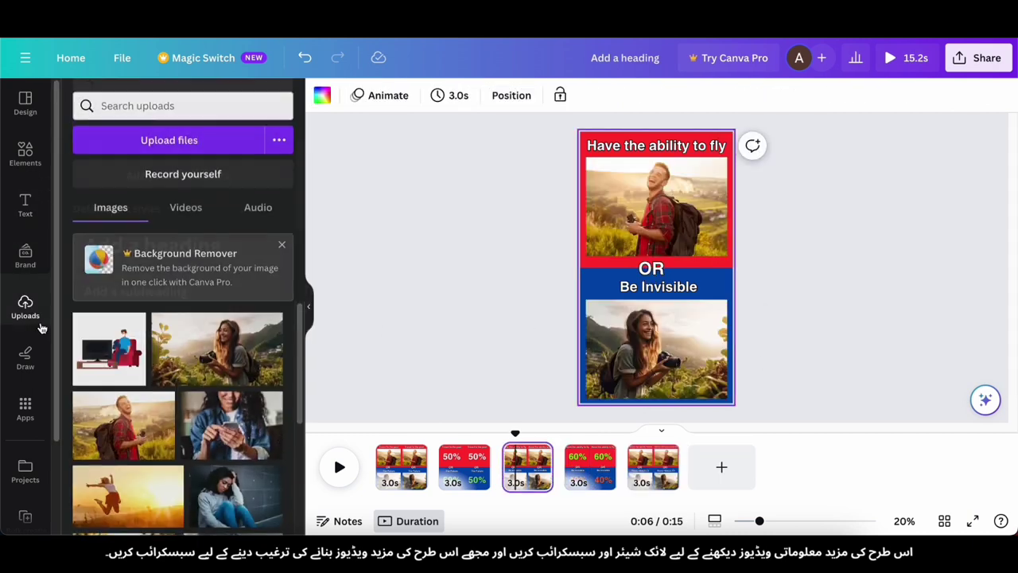
Step: Replace the third page's red-half photo with the jumping woman and adjust the crop so she fills the frame
{"action": "scroll", "coordinate": [183, 397], "scroll_direction": "down", "scroll_amount": 3}
{"action": "left_click_drag", "start_coordinate": [124, 392], "coordinate": [678, 233]}
{"action": "double_click", "coordinate": [678, 233]}
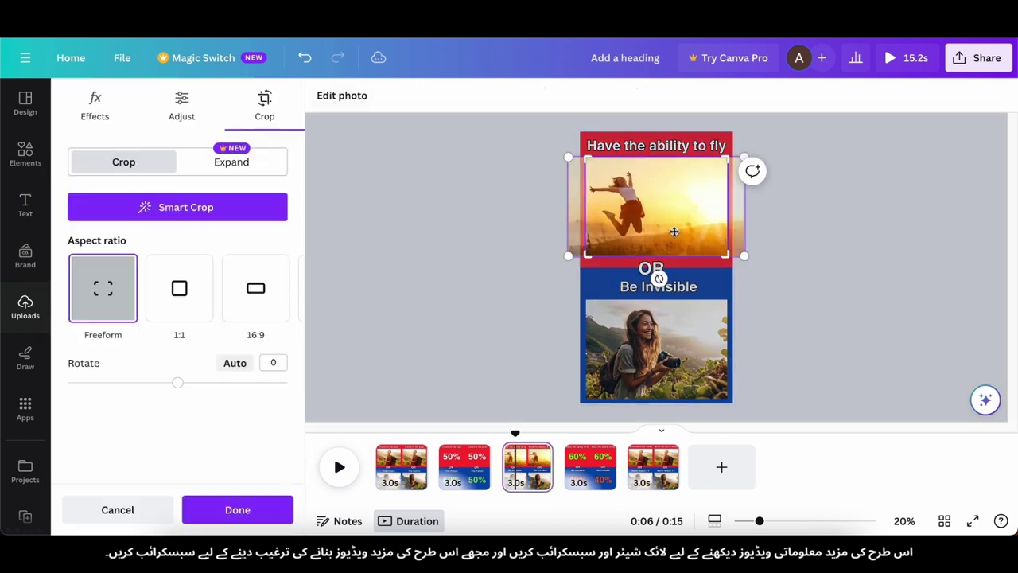
{"action": "left_click_drag", "start_coordinate": [761, 255], "coordinate": [784, 241]}
{"action": "left_click", "coordinate": [895, 246]}
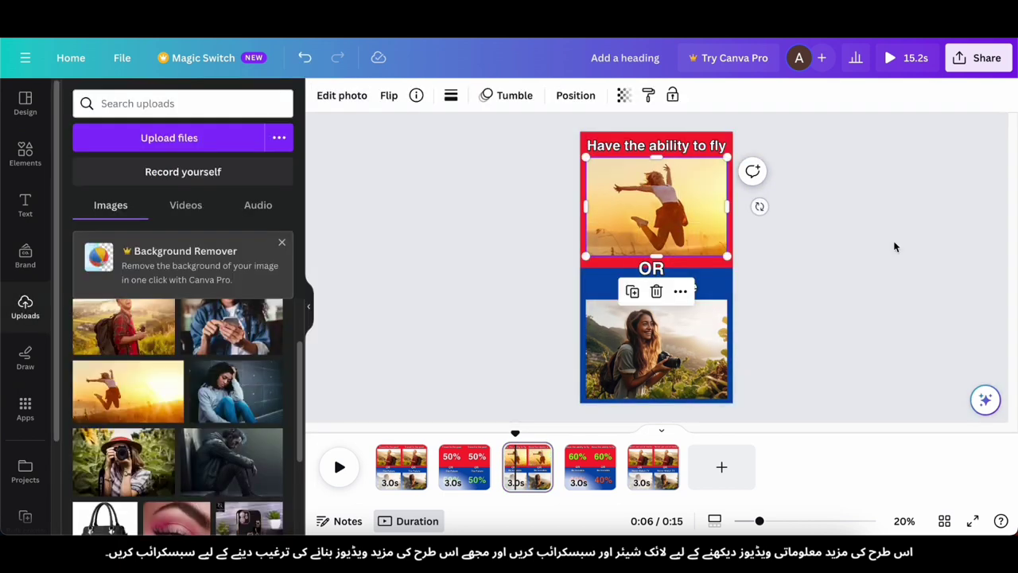
Step: Replace the third page's blue-half photo with the uploaded picture of the hooded man sitting in the dark
{"action": "left_click", "coordinate": [887, 258]}
{"action": "scroll", "coordinate": [254, 322], "scroll_direction": "down", "scroll_amount": 2}
{"action": "left_click_drag", "start_coordinate": [232, 434], "coordinate": [656, 350]}
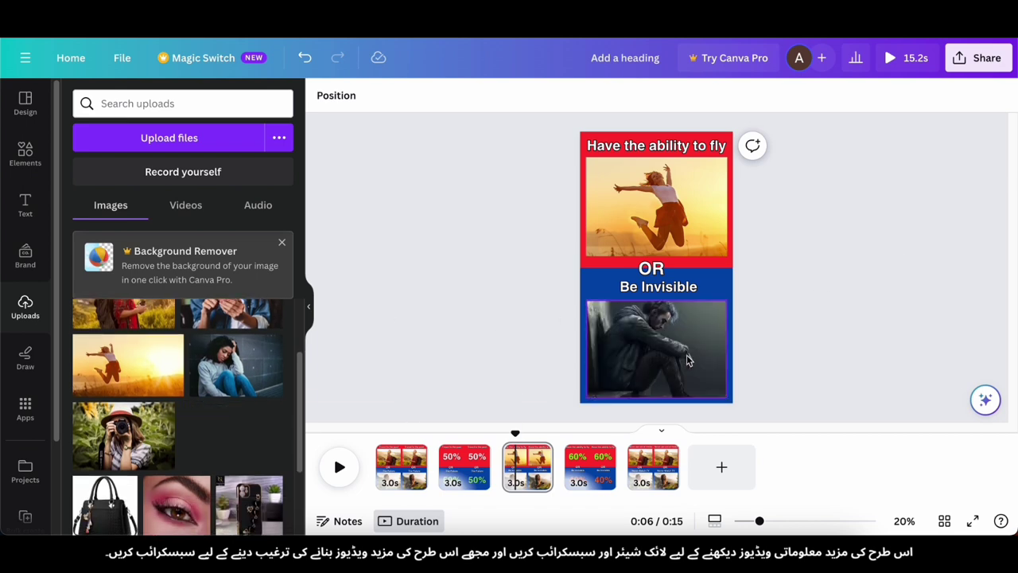
Step: Replace the fifth page's photos with the woman using a phone on red and the TV-watching illustration on blue
{"action": "left_click", "coordinate": [635, 468]}
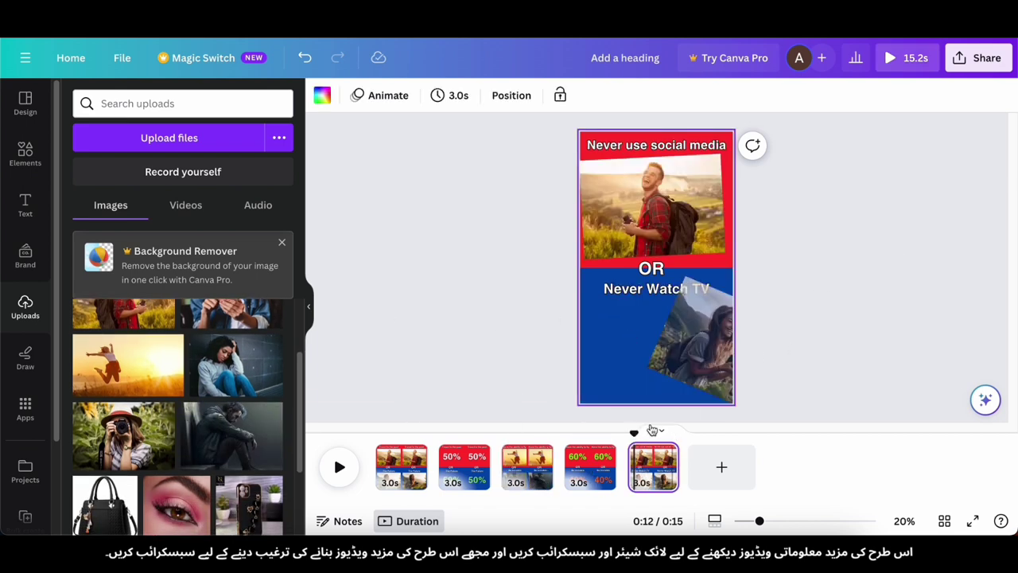
{"action": "left_click", "coordinate": [667, 431]}
{"action": "left_click", "coordinate": [663, 505]}
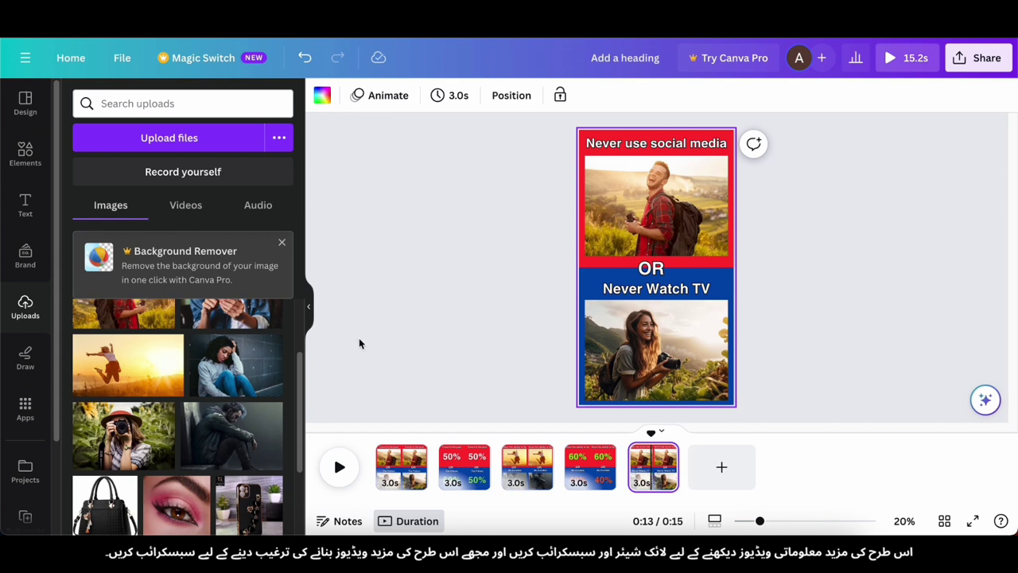
{"action": "scroll", "coordinate": [231, 414], "scroll_direction": "up", "scroll_amount": 3}
{"action": "left_click_drag", "start_coordinate": [231, 423], "coordinate": [649, 193]}
{"action": "left_click_drag", "start_coordinate": [119, 350], "coordinate": [653, 350]}
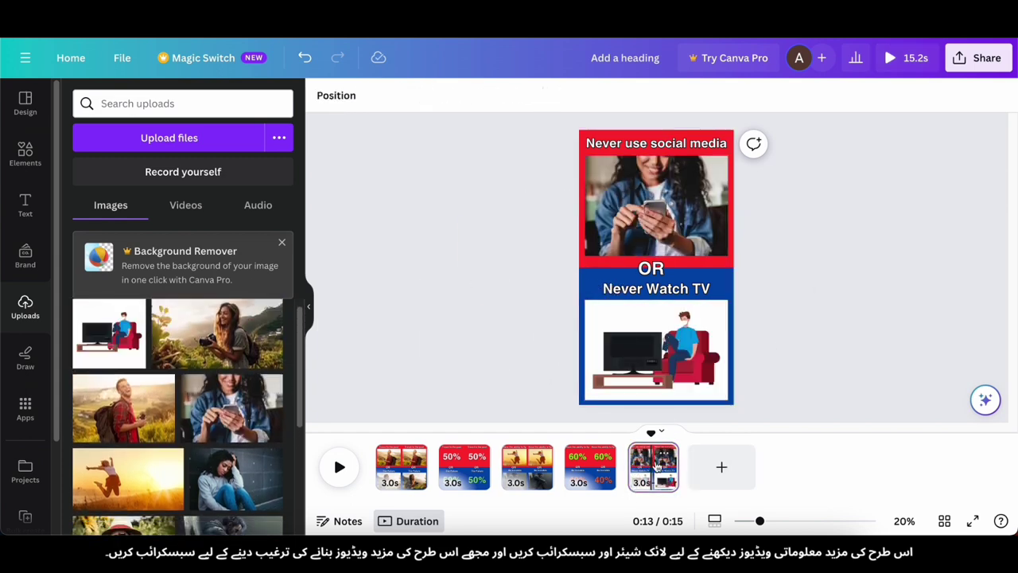
Step: Duplicate the "Never use social media" page and delete both pictures from the copy
{"action": "left_click", "coordinate": [657, 468]}
{"action": "key", "text": "super+d"}
{"action": "left_click", "coordinate": [656, 215]}
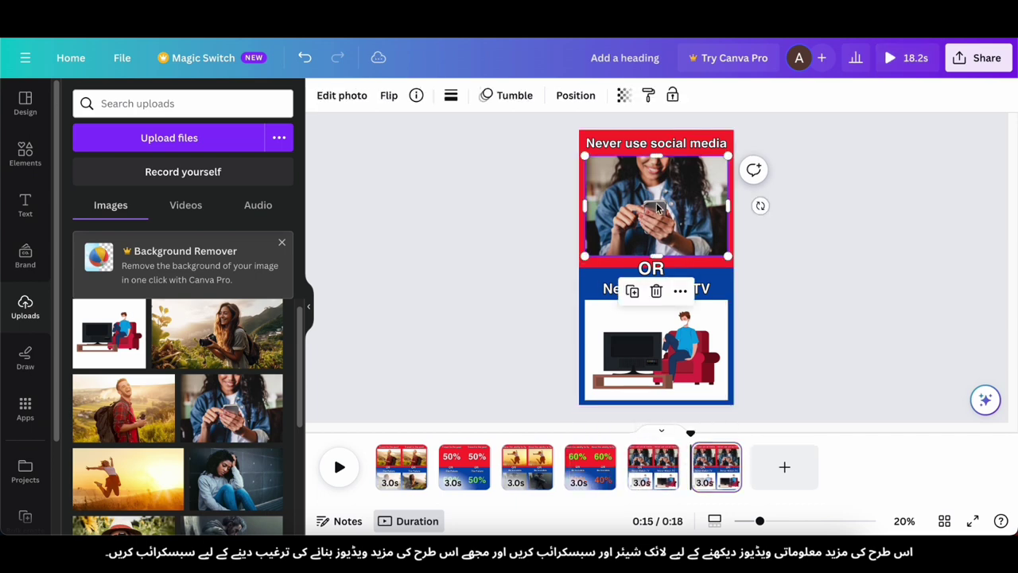
{"action": "key", "text": "Delete"}
{"action": "left_click", "coordinate": [671, 350]}
{"action": "key", "text": "Delete"}
Step: Paste the white 50% text from the second page twice onto the sixth page, one in each coloured half
{"action": "left_click", "coordinate": [457, 474]}
{"action": "left_click", "coordinate": [707, 463]}
{"action": "key", "text": "super+v"}
{"action": "key", "text": "super+v"}
{"action": "left_click_drag", "start_coordinate": [658, 202], "coordinate": [655, 351]}
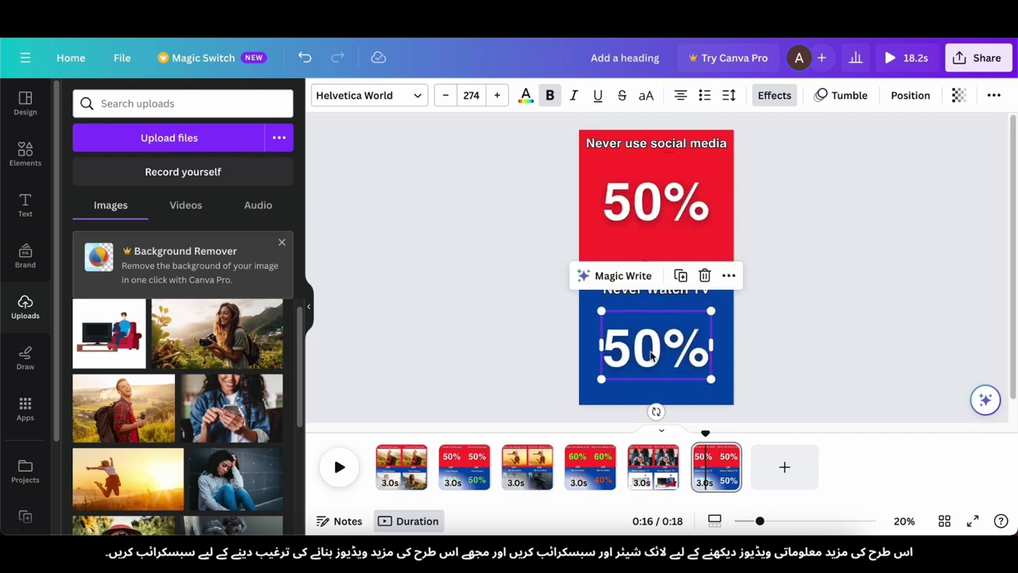
Step: Set the sixth page's percentages from the questions note: 45% on the red half and 55% on the blue half
{"action": "double_click", "coordinate": [657, 204]}
{"action": "left_click", "coordinate": [768, 539]}
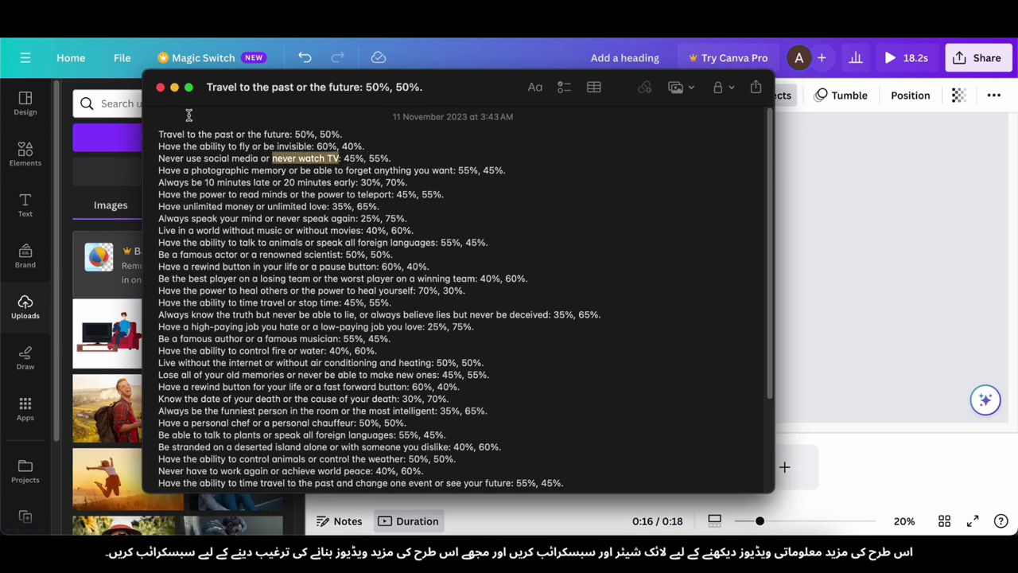
{"action": "left_click", "coordinate": [174, 88]}
{"action": "left_click", "coordinate": [646, 377]}
{"action": "left_click", "coordinate": [646, 377]}
{"action": "double_click", "coordinate": [656, 203]}
{"action": "left_click", "coordinate": [663, 198]}
{"action": "left_click", "coordinate": [738, 215]}
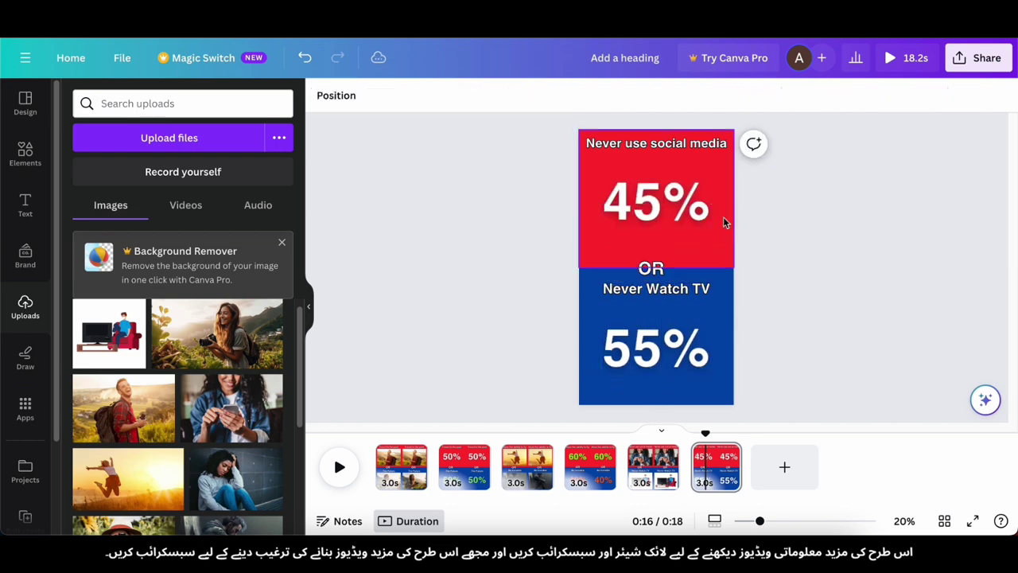
Step: Recolour the sixth page's 55% text with the document's bright green #4dff00
{"action": "left_click", "coordinate": [658, 338]}
{"action": "left_click", "coordinate": [527, 95]}
{"action": "left_click", "coordinate": [188, 154]}
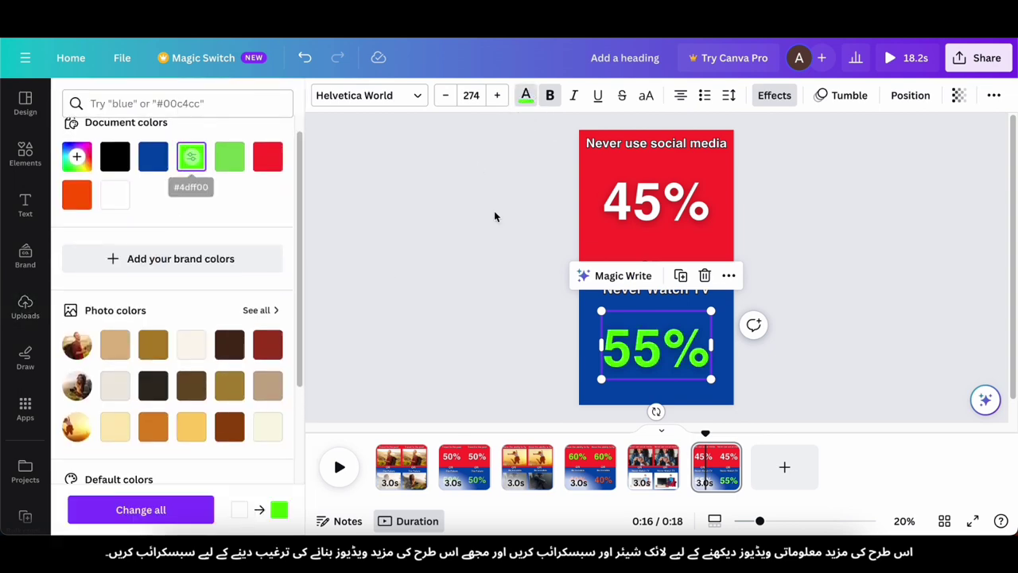
{"action": "left_click", "coordinate": [656, 203]}
{"action": "scroll", "coordinate": [256, 296], "scroll_direction": "down", "scroll_amount": 3}
Step: Try resizing the 55% text on the sixth page's blue half
{"action": "left_click", "coordinate": [588, 337]}
{"action": "left_click", "coordinate": [673, 352]}
{"action": "left_click_drag", "start_coordinate": [712, 379], "coordinate": [686, 365]}
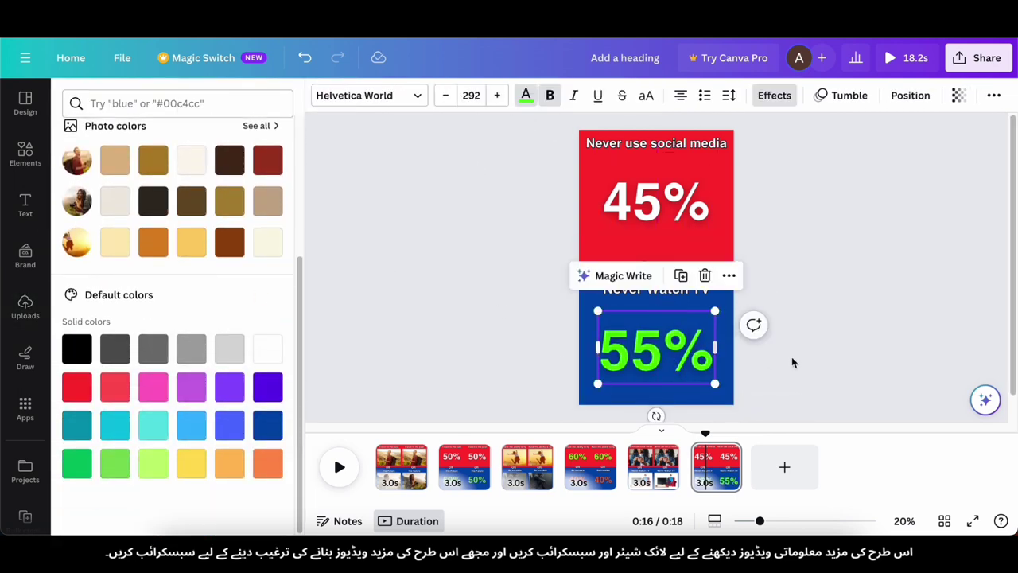
{"action": "left_click", "coordinate": [765, 356]}
Step: Preview the whole video and download all six pages as a 1080p MP4 video
{"action": "left_click", "coordinate": [925, 58]}
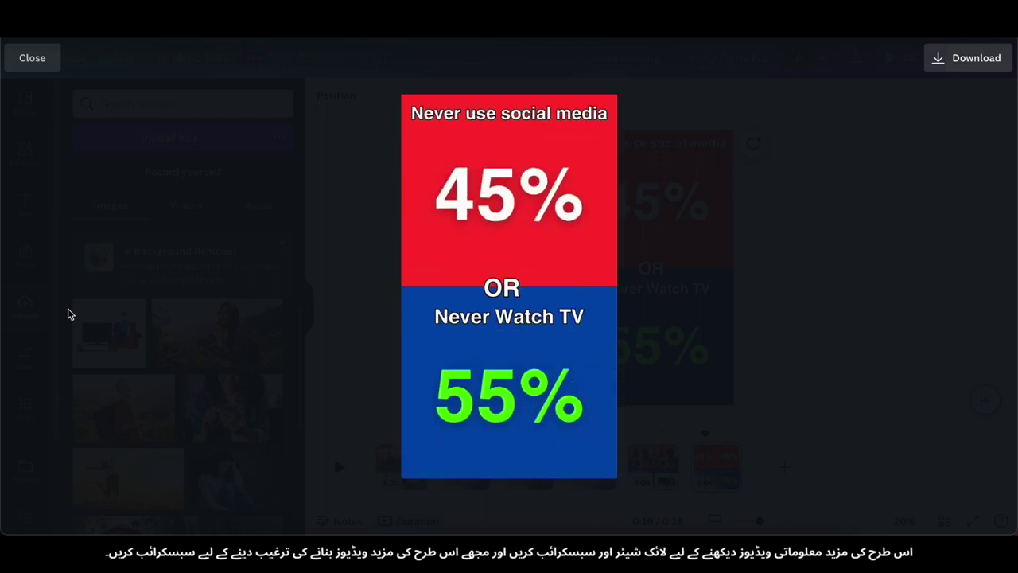
{"action": "left_click", "coordinate": [968, 57]}
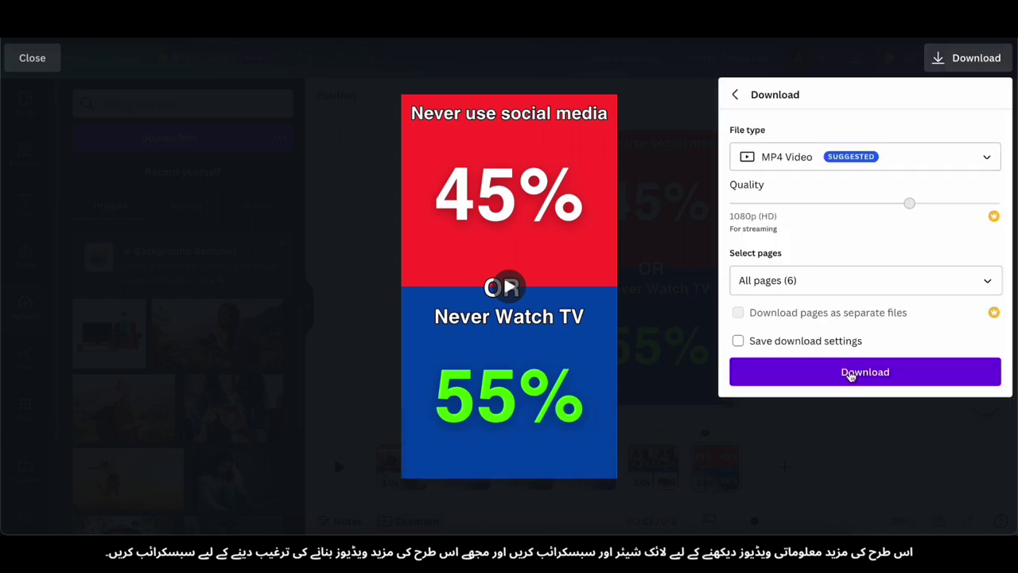
{"action": "left_click", "coordinate": [864, 371]}
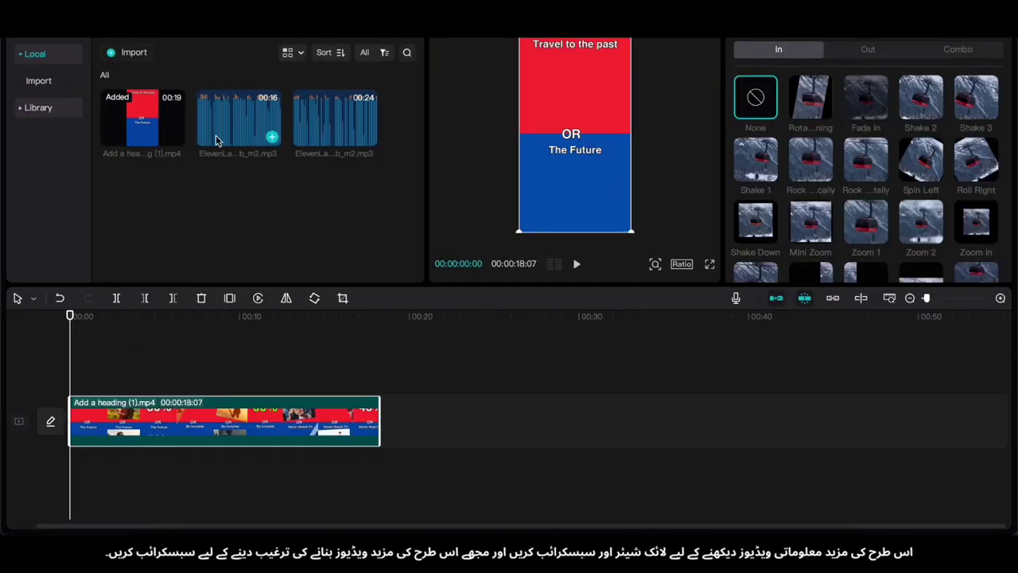
Step: In CapCut, place the 24-second ElevenLabs voiceover under the video from the timeline start and listen to its beginning
{"action": "left_click_drag", "start_coordinate": [334, 120], "coordinate": [117, 466]}
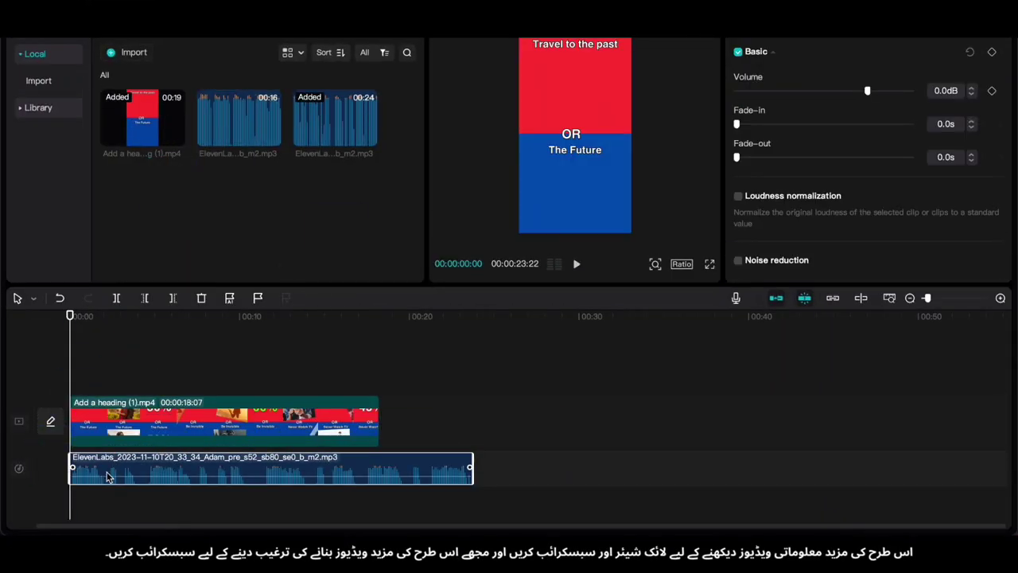
{"action": "key", "text": "space"}
{"action": "scroll", "coordinate": [78, 503], "scroll_direction": "up", "scroll_amount": 5}
{"action": "left_click", "coordinate": [99, 493]}
{"action": "left_click", "coordinate": [136, 496]}
{"action": "scroll", "coordinate": [134, 497], "scroll_direction": "up", "scroll_amount": 5}
{"action": "key", "text": "space"}
Step: Trim the start of the voiceover clip and move it back to the beginning of the timeline
{"action": "left_click", "coordinate": [154, 495]}
{"action": "scroll", "coordinate": [161, 491], "scroll_direction": "left", "scroll_amount": 3}
{"action": "left_click", "coordinate": [167, 473]}
{"action": "left_click_drag", "start_coordinate": [70, 469], "coordinate": [81, 468]}
{"action": "left_click_drag", "start_coordinate": [118, 477], "coordinate": [107, 478]}
Step: Split the first question's voiceover at its two pauses, trim the silence, close the gaps and play it back
{"action": "key", "text": "space"}
{"action": "left_click", "coordinate": [360, 495]}
{"action": "left_click", "coordinate": [361, 476]}
{"action": "left_click_drag", "start_coordinate": [405, 467], "coordinate": [370, 468]}
{"action": "left_click", "coordinate": [261, 498]}
{"action": "left_click_drag", "start_coordinate": [260, 498], "coordinate": [269, 495]}
{"action": "key", "text": "super+b"}
{"action": "left_click_drag", "start_coordinate": [273, 470], "coordinate": [277, 470]}
{"action": "left_click_drag", "start_coordinate": [385, 469], "coordinate": [356, 468]}
{"action": "left_click", "coordinate": [263, 503]}
{"action": "key", "text": "space"}
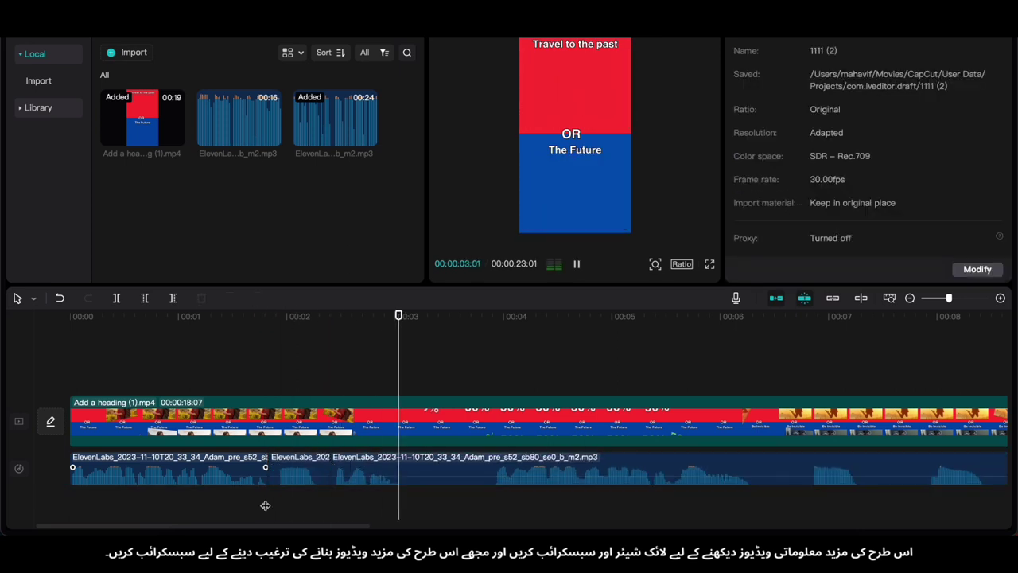
Step: Split the voiceover right after the first question's narration
{"action": "scroll", "coordinate": [382, 502], "scroll_direction": "right", "scroll_amount": 2}
{"action": "left_click", "coordinate": [411, 501]}
{"action": "key", "text": "super+b"}
Step: Split the video at the first 50% result page and trim the pieces to shorten that page
{"action": "left_click", "coordinate": [382, 421]}
{"action": "key", "text": "super+b"}
{"action": "left_click_drag", "start_coordinate": [413, 430], "coordinate": [506, 432]}
{"action": "left_click", "coordinate": [379, 432]}
{"action": "left_click_drag", "start_coordinate": [410, 440], "coordinate": [394, 443]}
{"action": "left_click_drag", "start_coordinate": [506, 426], "coordinate": [549, 431]}
Step: Align the second question's voiceover with the start of the "Have the ability to fly" video clip and play it
{"action": "left_click", "coordinate": [484, 495]}
{"action": "left_click_drag", "start_coordinate": [498, 459], "coordinate": [588, 460]}
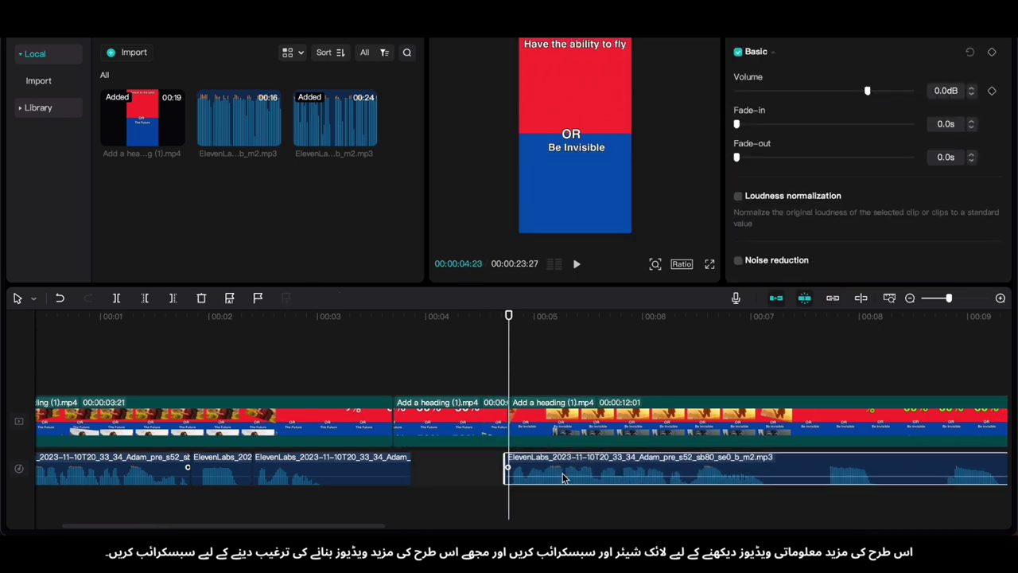
{"action": "key", "text": "space"}
Step: Split the second question's voiceover at about 7 seconds, trim the pause and close the gap
{"action": "scroll", "coordinate": [418, 498], "scroll_direction": "right", "scroll_amount": 5}
{"action": "left_click", "coordinate": [338, 499]}
{"action": "key", "text": "super+b"}
{"action": "left_click_drag", "start_coordinate": [341, 471], "coordinate": [399, 471]}
{"action": "mouse_move", "coordinate": [404, 468]}
{"action": "left_mouse_down"}
{"action": "mouse_move", "coordinate": [339, 467]}
{"action": "mouse_move", "coordinate": [446, 464]}
{"action": "mouse_move", "coordinate": [406, 463]}
{"action": "left_mouse_up"}
Step: Split the second question's voiceover at its next two pauses and tighten the silence between the pieces
{"action": "left_click", "coordinate": [395, 491]}
{"action": "left_click", "coordinate": [388, 491]}
{"action": "key", "text": "super+b"}
{"action": "left_click", "coordinate": [380, 506]}
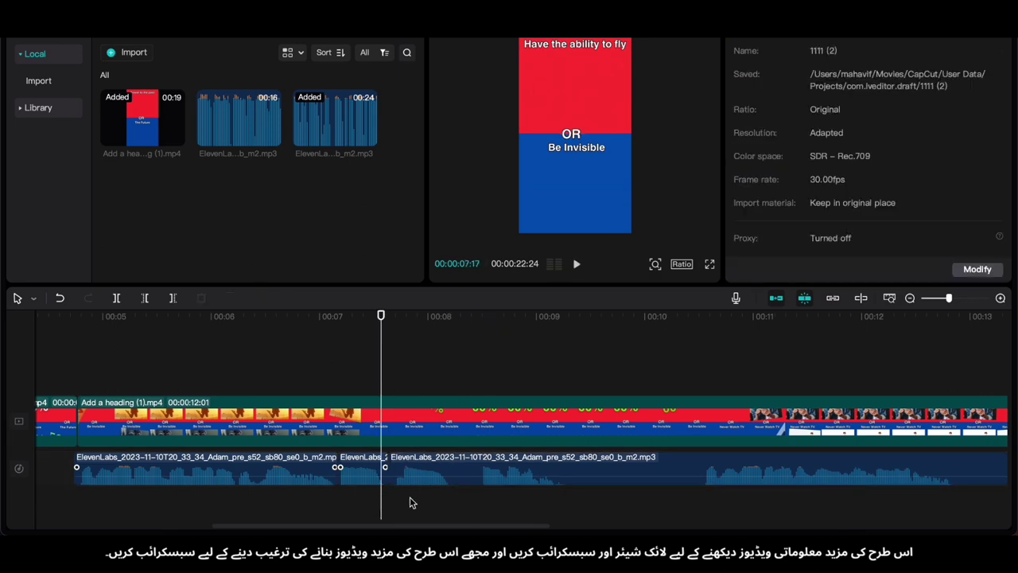
{"action": "key", "text": "super+z"}
{"action": "left_click", "coordinate": [459, 476]}
{"action": "key", "text": "super+b"}
{"action": "mouse_move", "coordinate": [450, 467]}
{"action": "left_mouse_down"}
{"action": "mouse_move", "coordinate": [475, 466]}
{"action": "mouse_move", "coordinate": [455, 465]}
{"action": "left_mouse_up"}
Step: Split the fly-or-be-invisible video while its photos show, extend the pieces to hold the photos longer, and play it back
{"action": "left_click", "coordinate": [186, 506]}
{"action": "left_click", "coordinate": [192, 427]}
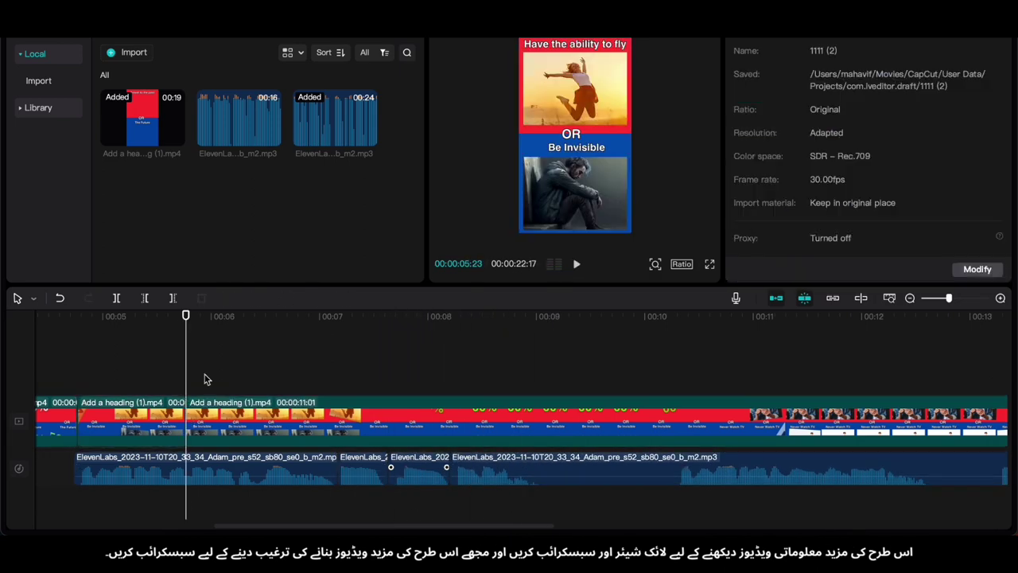
{"action": "left_click_drag", "start_coordinate": [210, 430], "coordinate": [249, 433]}
{"action": "left_click_drag", "start_coordinate": [182, 423], "coordinate": [278, 425]}
{"action": "left_click", "coordinate": [164, 371]}
{"action": "key", "text": "space"}
{"action": "key", "text": "space"}
{"action": "left_click", "coordinate": [252, 387]}
{"action": "key", "text": "space"}
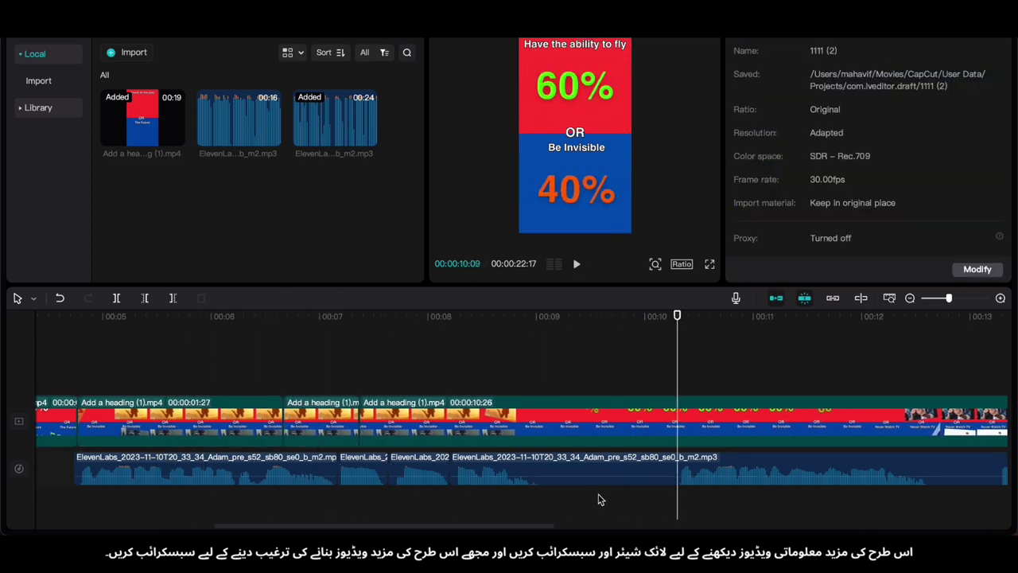
Step: Split the video at the 60% and 40% result page, trim the following piece to shorten it, and review the playback
{"action": "left_click", "coordinate": [619, 436]}
{"action": "key", "text": "super+b"}
{"action": "left_click", "coordinate": [673, 435]}
{"action": "left_click_drag", "start_coordinate": [622, 431], "coordinate": [804, 408]}
{"action": "left_click", "coordinate": [559, 382]}
{"action": "key", "text": "space"}
{"action": "key", "text": "space"}
{"action": "left_click", "coordinate": [616, 430]}
{"action": "left_click", "coordinate": [518, 382]}
{"action": "key", "text": "space"}
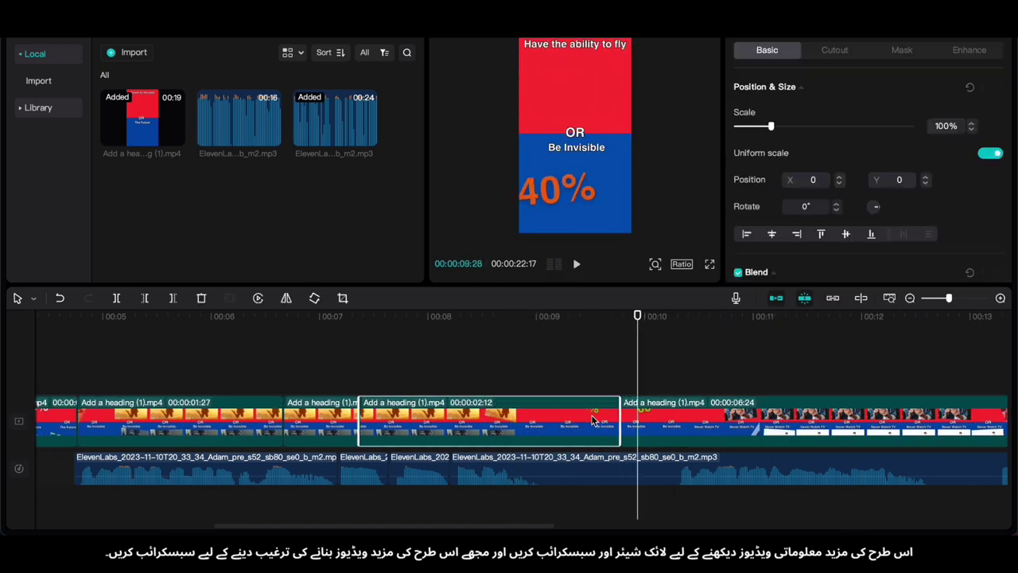
Step: Extend the clip before the 60% and 40% result cut to 00:00:02:22 and check the playback
{"action": "left_click_drag", "start_coordinate": [618, 424], "coordinate": [656, 424]}
{"action": "left_click", "coordinate": [584, 387]}
{"action": "key", "text": "space"}
{"action": "key", "text": "space"}
Step: Split the voiceover before the third question's narration and move that part further along the timeline
{"action": "left_click", "coordinate": [678, 502]}
{"action": "left_click", "coordinate": [691, 475]}
{"action": "key", "text": "super+b"}
{"action": "left_click_drag", "start_coordinate": [698, 475], "coordinate": [768, 470]}
Step: Split the video, trim the "Never use social media" clip's start to 00:00:05:29, align its voiceover with it, and play it
{"action": "left_click", "coordinate": [626, 508]}
{"action": "left_click", "coordinate": [717, 426]}
{"action": "key", "text": "super+b"}
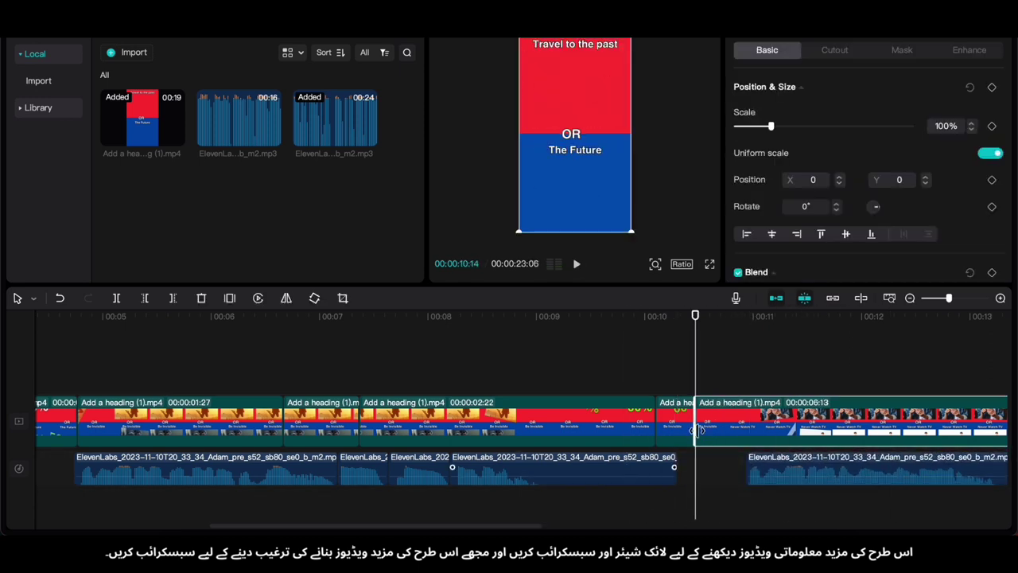
{"action": "left_click_drag", "start_coordinate": [696, 426], "coordinate": [746, 426]}
{"action": "left_click_drag", "start_coordinate": [773, 472], "coordinate": [723, 473]}
{"action": "left_click", "coordinate": [593, 502]}
{"action": "key", "text": "space"}
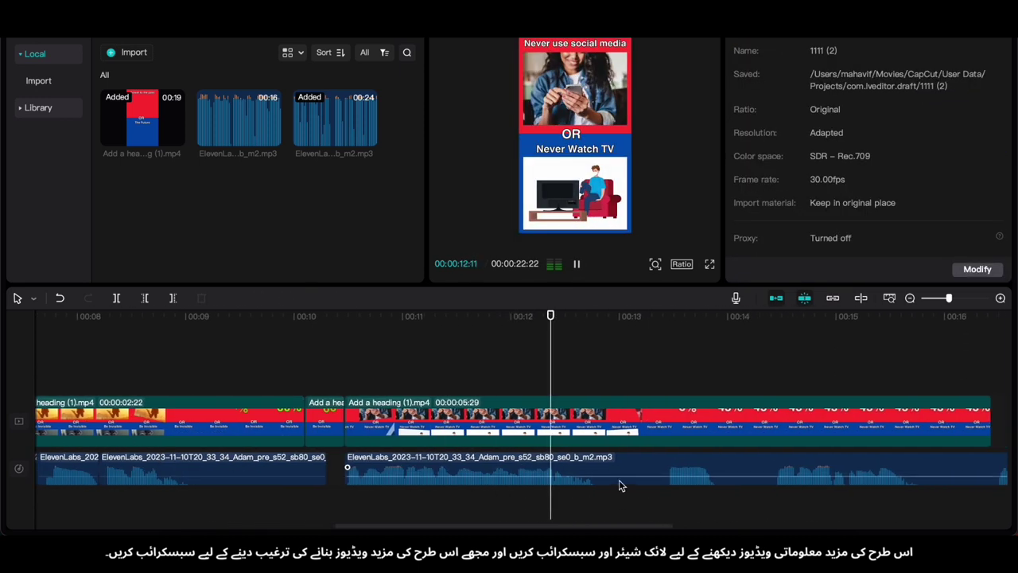
Step: Split the third question's voiceover between its phrases, shift the following part on the timeline, and delete the surplus narration after the last phrase
{"action": "left_click", "coordinate": [532, 467]}
{"action": "key", "text": "super+b"}
{"action": "left_click", "coordinate": [581, 491]}
{"action": "left_click_drag", "start_coordinate": [537, 460], "coordinate": [595, 466]}
{"action": "left_click", "coordinate": [585, 471]}
{"action": "key", "text": "super+b"}
{"action": "left_click", "coordinate": [503, 501]}
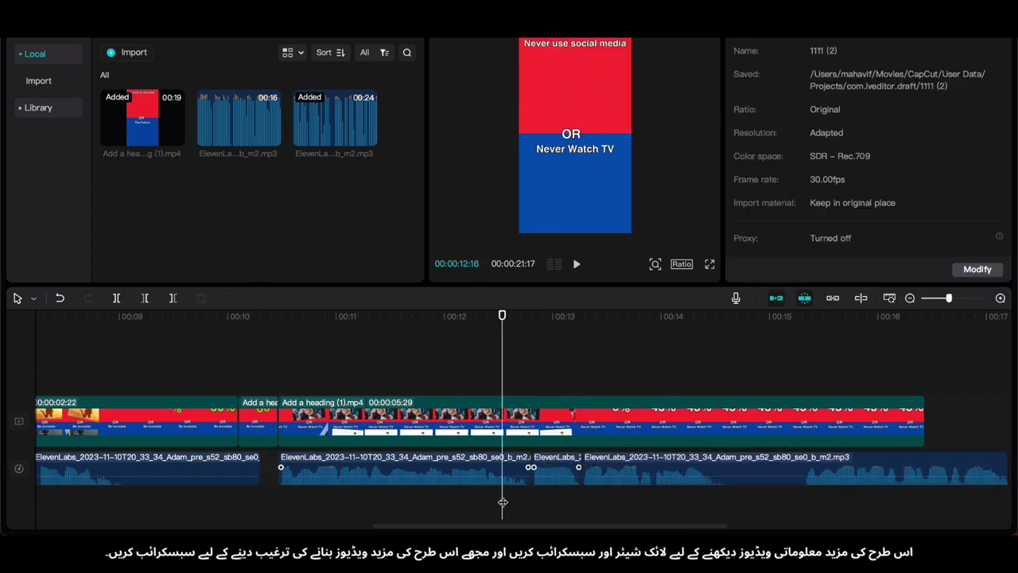
{"action": "left_click", "coordinate": [731, 504]}
{"action": "key", "text": "BackSpace"}
Step: Split the "Never use social media" clip at two points, extend the middle piece, and play the section
{"action": "left_click", "coordinate": [358, 502]}
{"action": "key", "text": "super+b"}
{"action": "left_click", "coordinate": [376, 370]}
{"action": "key", "text": "super+b"}
{"action": "left_click_drag", "start_coordinate": [374, 424], "coordinate": [448, 424]}
{"action": "left_click", "coordinate": [265, 493]}
{"action": "key", "text": "space"}
{"action": "scroll", "coordinate": [470, 448], "scroll_direction": "right", "scroll_amount": 2}
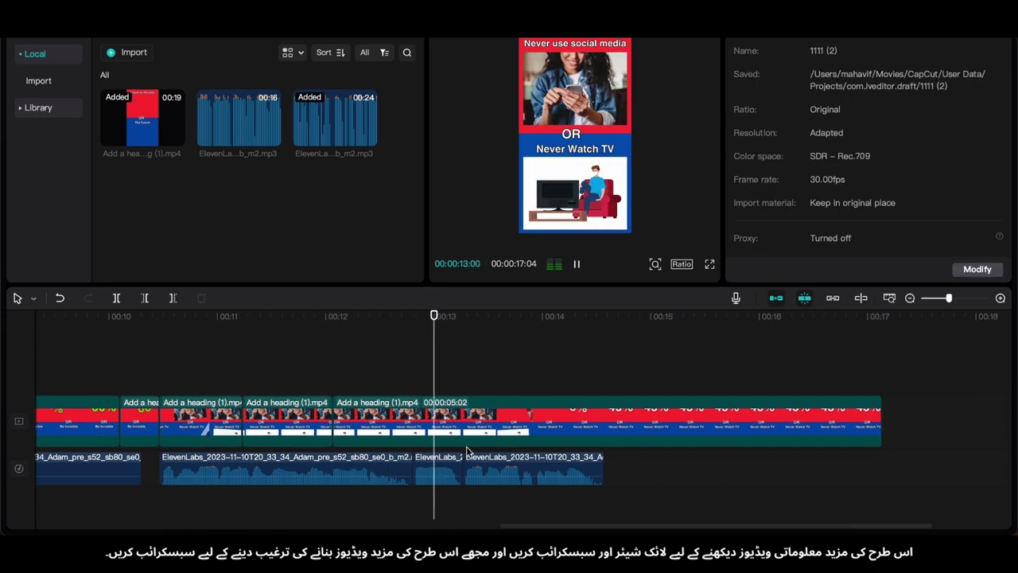
Step: Extend the middle "Never use social media" piece to 00:00:01:13 and check it against the voiceover
{"action": "key", "text": "space"}
{"action": "left_click", "coordinate": [328, 413]}
{"action": "left_click_drag", "start_coordinate": [330, 410], "coordinate": [394, 408]}
{"action": "left_click", "coordinate": [311, 369]}
{"action": "key", "text": "space"}
{"action": "key", "text": "space"}
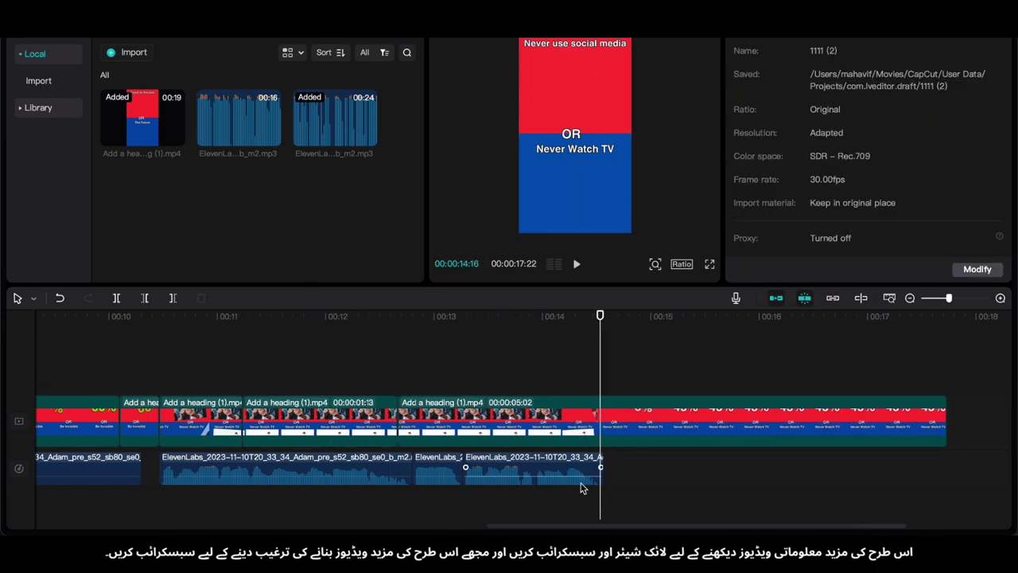
Step: Split the final video clip at 00:00:16:02, delete the remainder, and return to the start of the timeline
{"action": "left_click", "coordinate": [766, 456]}
{"action": "left_click", "coordinate": [784, 420]}
{"action": "key", "text": "super+b"}
{"action": "key", "text": "BackSpace"}
{"action": "scroll", "coordinate": [689, 459], "scroll_direction": "left", "scroll_amount": 10}
{"action": "left_click", "coordinate": [70, 499]}
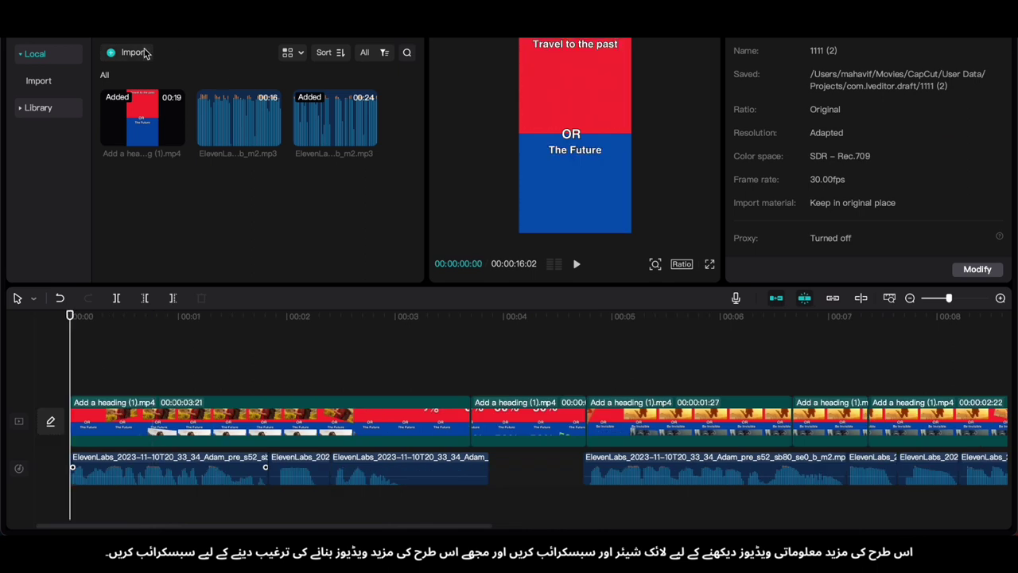
Step: Preview tracks in the music library, add The Phonk House under the voiceover, and set its volume to -16.5 dB
{"action": "left_click", "coordinate": [67, 29]}
{"action": "left_click", "coordinate": [135, 169]}
{"action": "left_click", "coordinate": [193, 201]}
{"action": "scroll", "coordinate": [193, 201], "scroll_direction": "down", "scroll_amount": 2}
{"action": "left_click", "coordinate": [164, 221]}
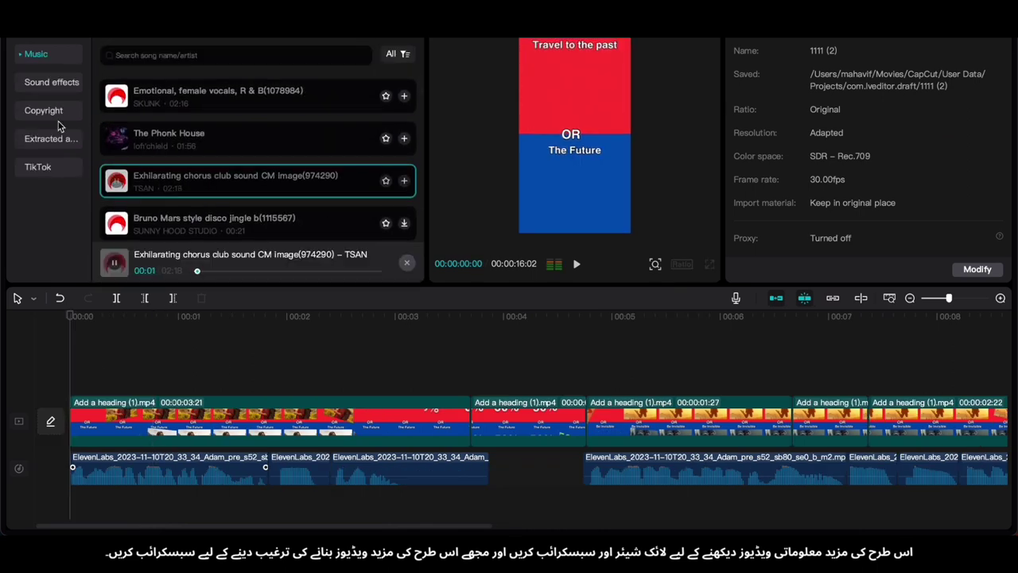
{"action": "left_click", "coordinate": [210, 124]}
{"action": "left_click", "coordinate": [404, 131]}
{"action": "left_click_drag", "start_coordinate": [868, 91], "coordinate": [832, 91]}
{"action": "key", "text": "space"}
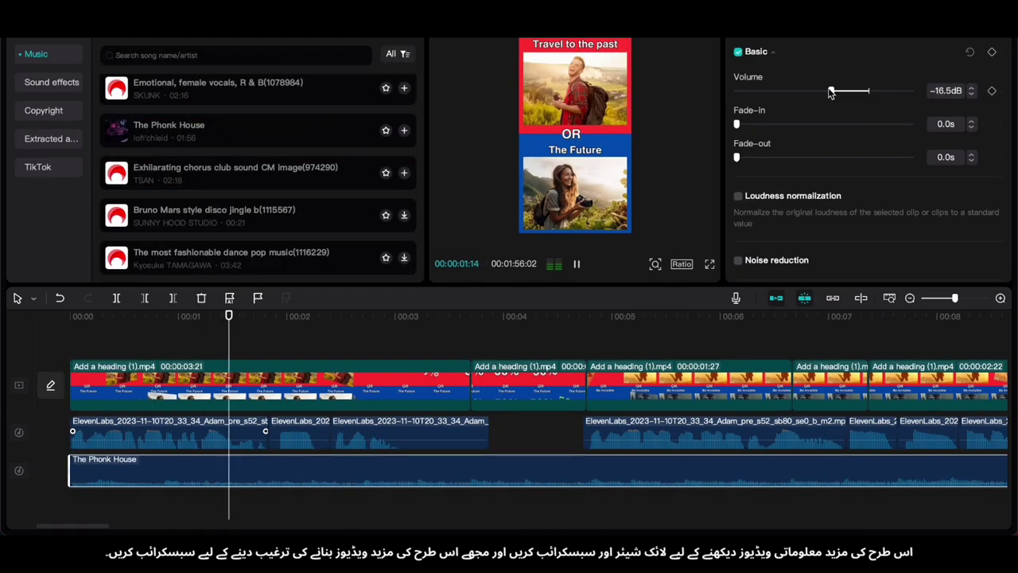
Step: Split the background music where the video ends at 00:00:16:02 and delete the excess
{"action": "scroll", "coordinate": [484, 468], "scroll_direction": "right", "scroll_amount": 15}
{"action": "left_click", "coordinate": [505, 445]}
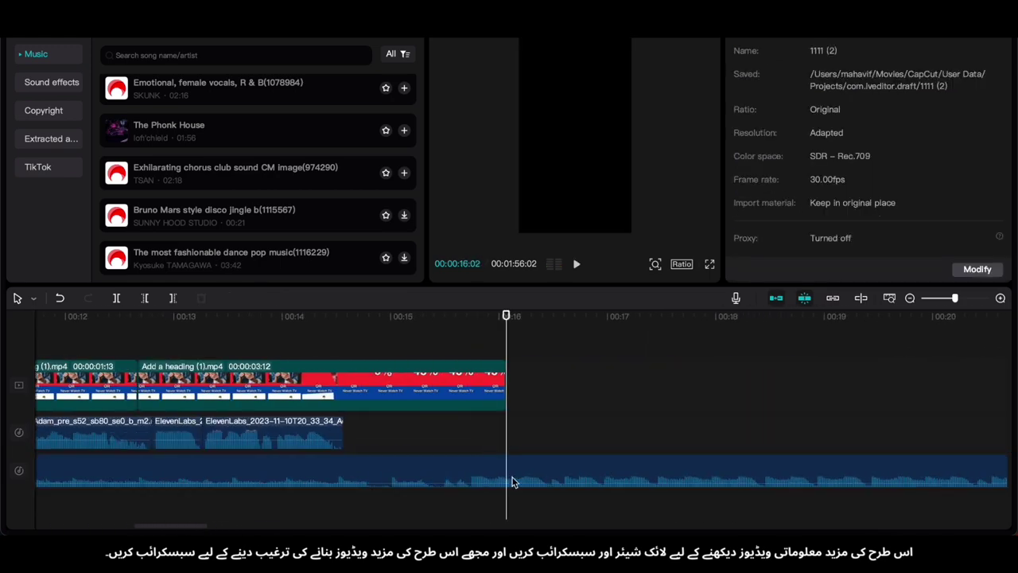
{"action": "left_click", "coordinate": [510, 463]}
{"action": "key", "text": "super+b"}
{"action": "key", "text": "BackSpace"}
Step: Play the edited video from the start to review the voiceover and background music together
{"action": "left_click", "coordinate": [448, 339]}
{"action": "key", "text": "space"}
{"action": "scroll", "coordinate": [358, 475], "scroll_direction": "left", "scroll_amount": 15}
{"action": "key", "text": "space"}
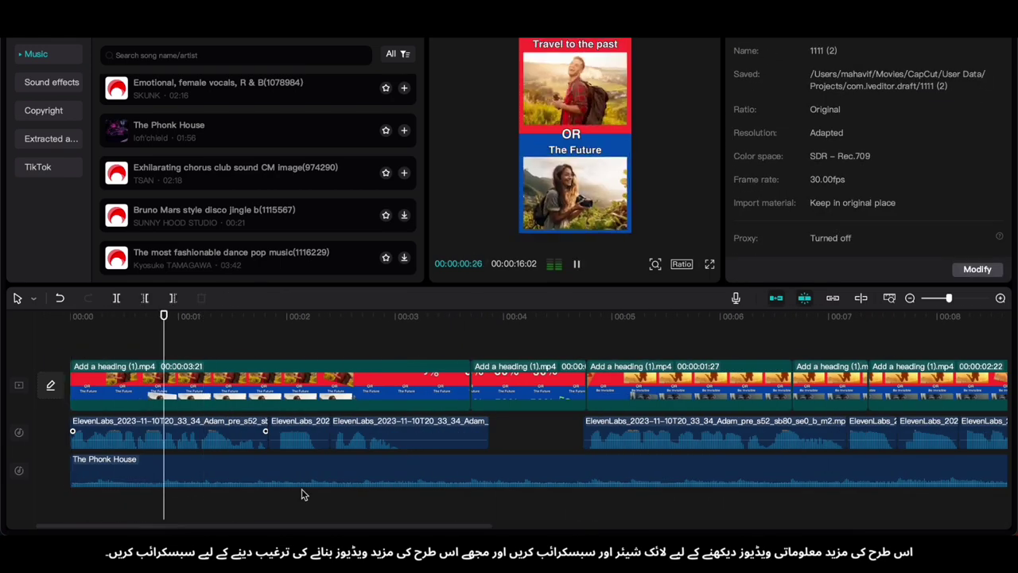
{"action": "scroll", "coordinate": [641, 491], "scroll_direction": "right", "scroll_amount": 15}
{"action": "scroll", "coordinate": [643, 491], "scroll_direction": "left", "scroll_amount": 15}
{"action": "key", "text": "space"}
Step: Apply the Whirl out animation to the last video clip
{"action": "scroll", "coordinate": [643, 491], "scroll_direction": "right", "scroll_amount": 15}
{"action": "left_click", "coordinate": [700, 460]}
{"action": "left_click", "coordinate": [673, 390]}
{"action": "left_click", "coordinate": [883, 27]}
{"action": "left_click", "coordinate": [868, 50]}
{"action": "left_click", "coordinate": [933, 231]}
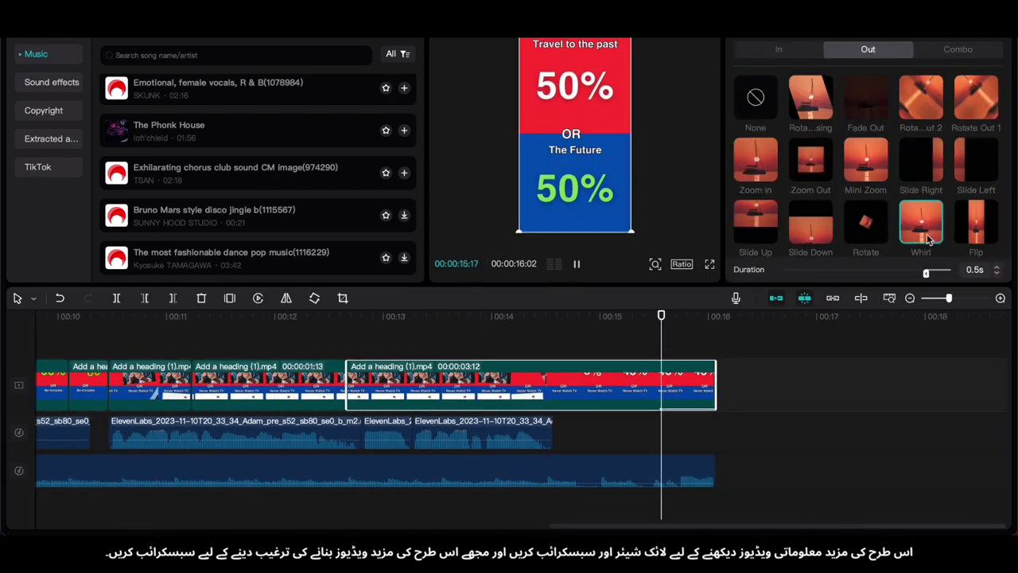
Step: Apply the Spin Up 1 in animation to the first video clip and play it
{"action": "left_click", "coordinate": [133, 388]}
{"action": "left_click", "coordinate": [779, 49]}
{"action": "scroll", "coordinate": [989, 239], "scroll_direction": "down", "scroll_amount": 5}
{"action": "left_click", "coordinate": [982, 139]}
{"action": "key", "text": "space"}
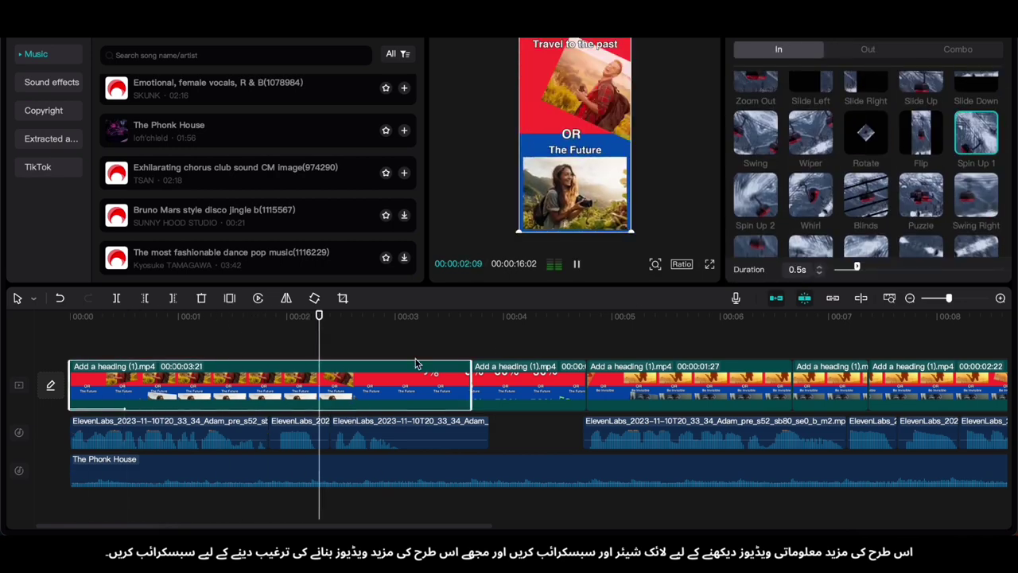
Step: Check the end of the timeline, open the export settings, and name the video 1Short
{"action": "scroll", "coordinate": [462, 438], "scroll_direction": "right", "scroll_amount": 15}
{"action": "left_click", "coordinate": [602, 446]}
{"action": "left_click", "coordinate": [958, 11]}
{"action": "left_click", "coordinate": [638, 79]}
{"action": "type", "text": "1Short"}
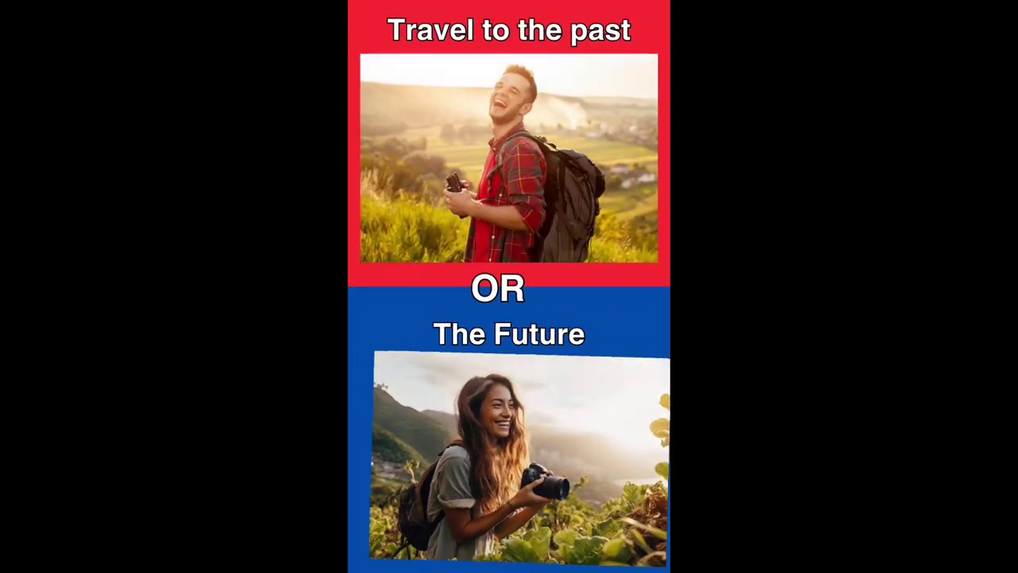